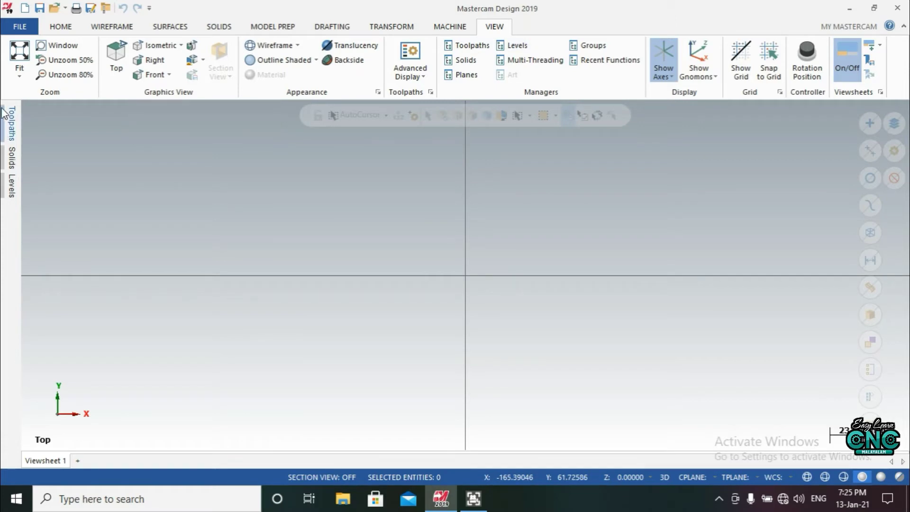
Pin the collapsed manager panels open and close the Solids, Toolpaths and Levels managers
mouse_move(12, 157)
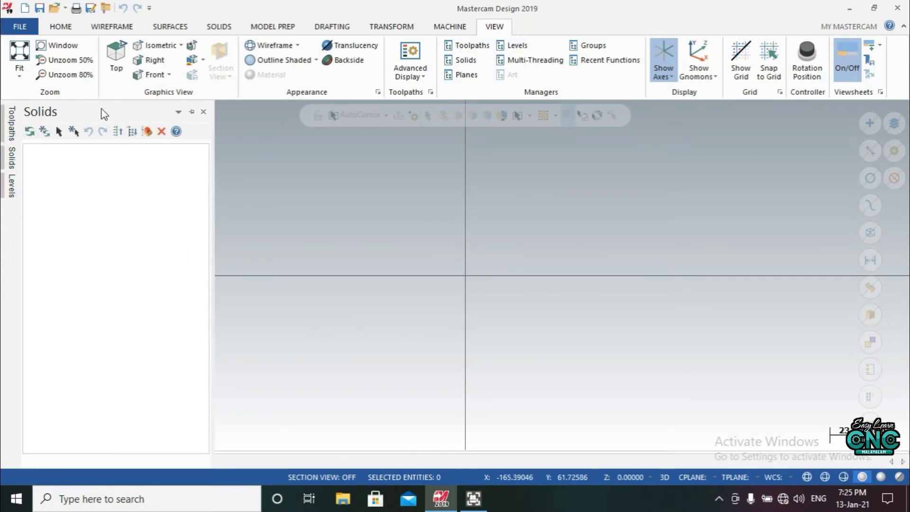
left_click(192, 112)
left_click(183, 112)
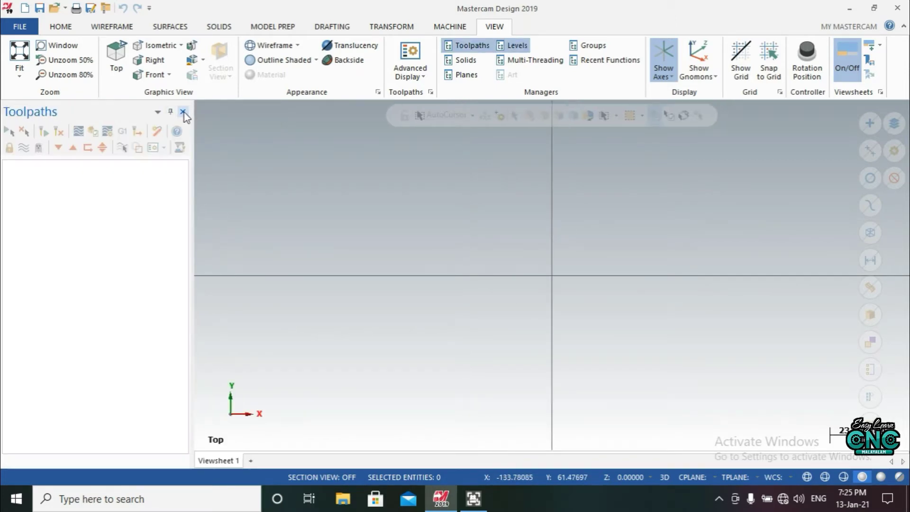
left_click(183, 112)
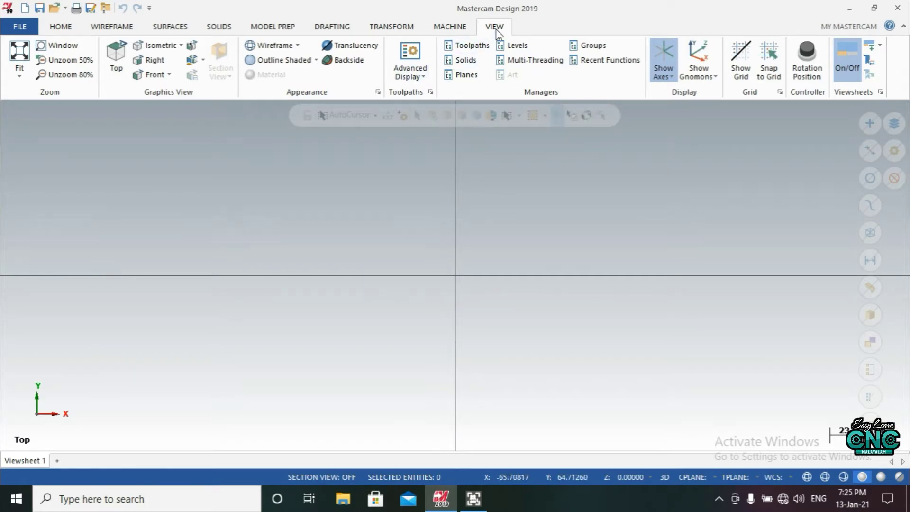
Display the Toolpaths, Levels and Solids managers and set them to auto-hide
left_click(473, 46)
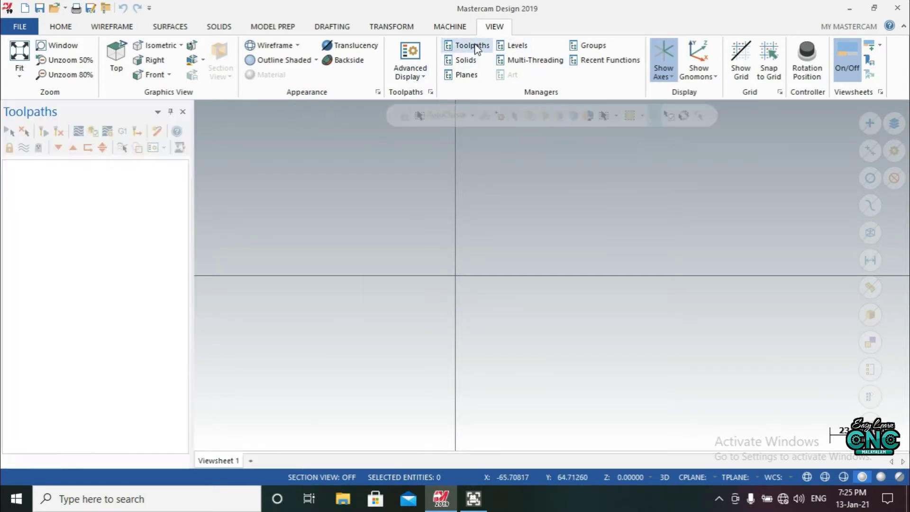
left_click(521, 44)
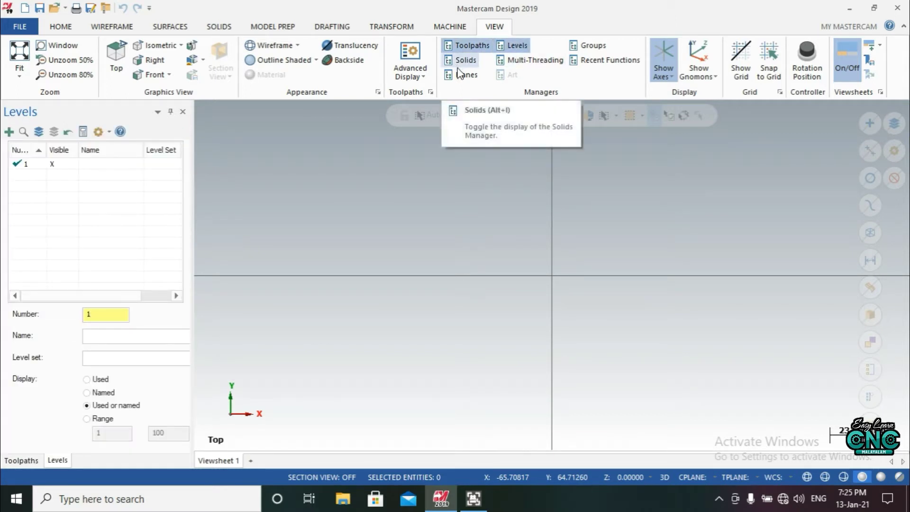
left_click(475, 67)
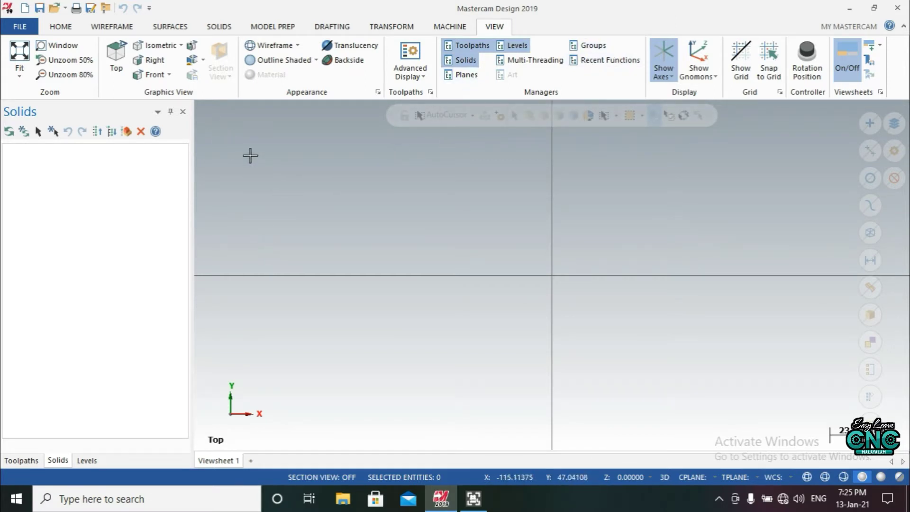
left_click(170, 112)
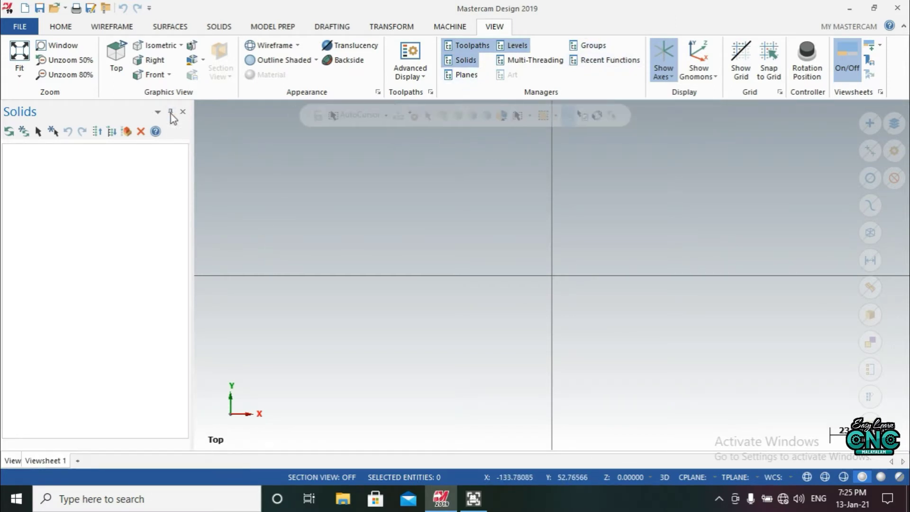
left_click(10, 186)
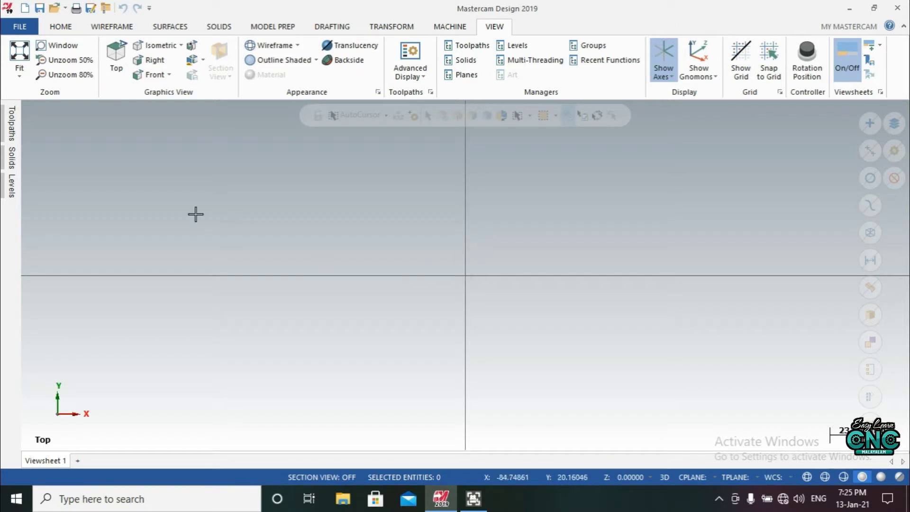
Name level 1 "circle" in the Levels manager
mouse_move(4, 189)
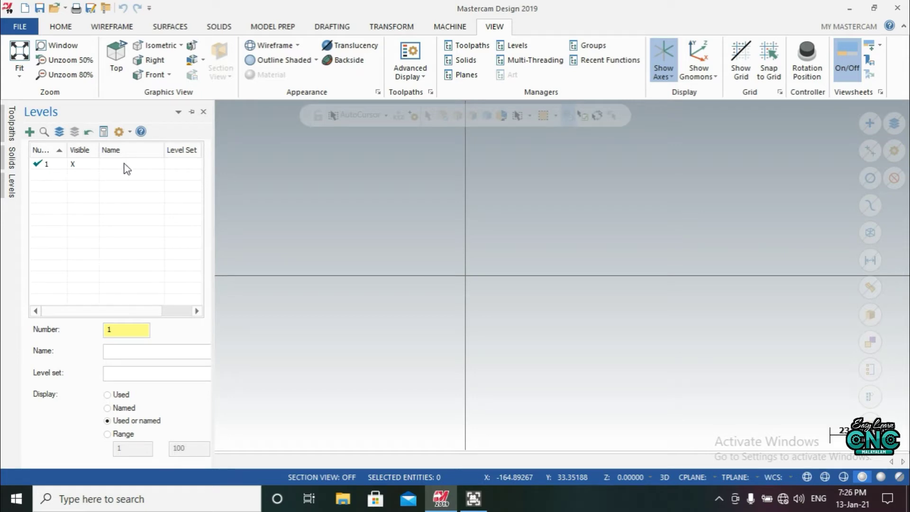
left_click(150, 165)
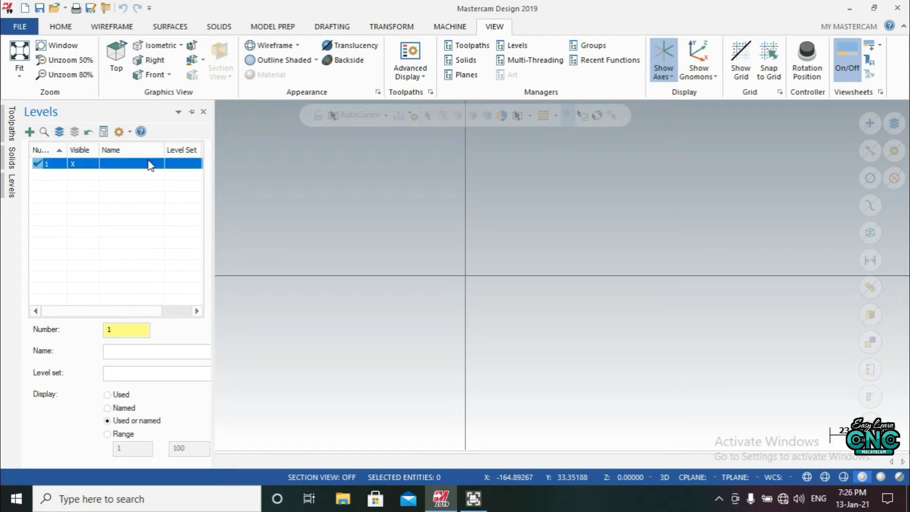
left_click(139, 356)
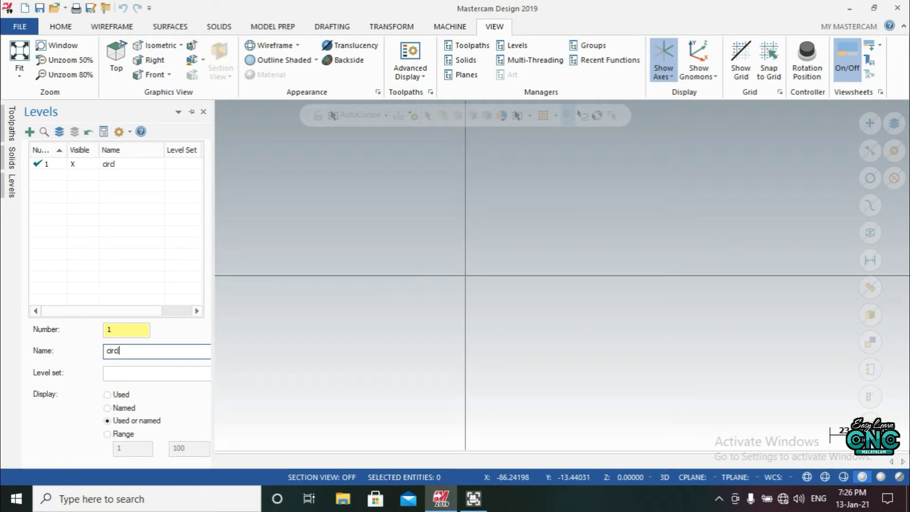
type("circle")
key("Return")
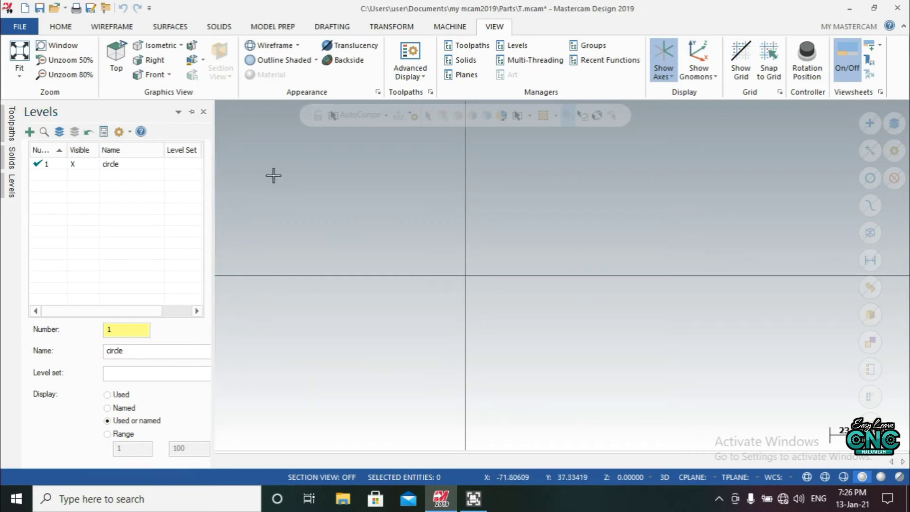
Draw a center-point circle at the origin with a radius of about 43
left_click(111, 27)
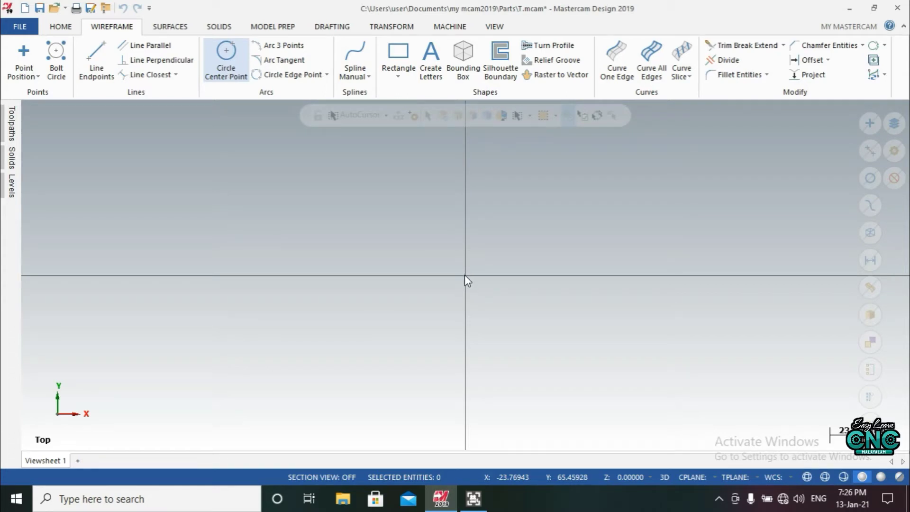
left_click(561, 276)
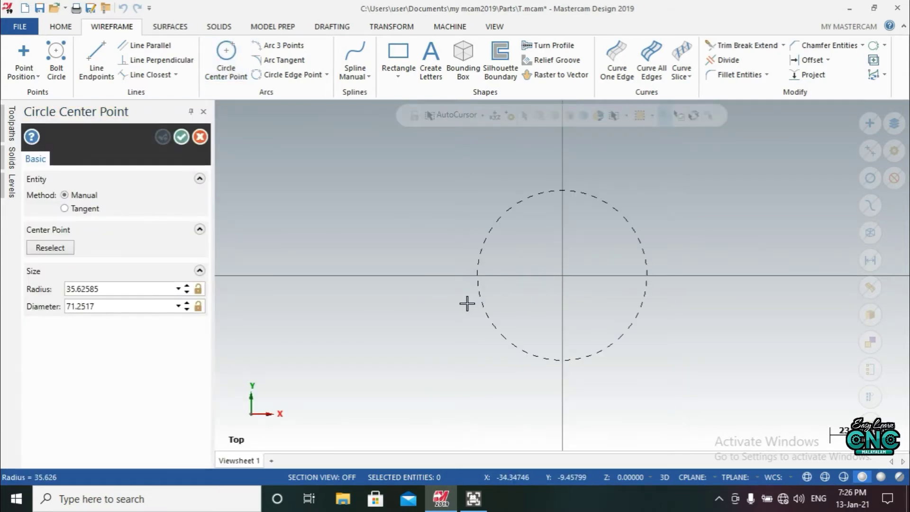
left_click(457, 321)
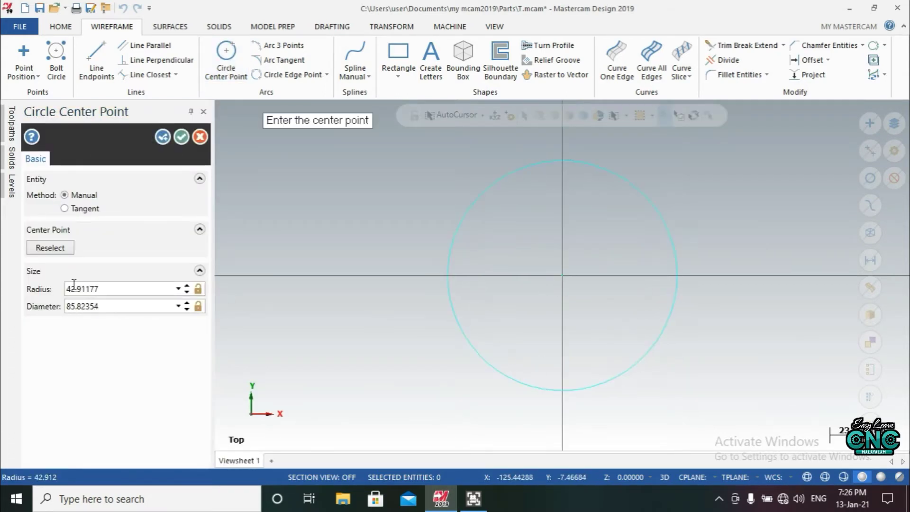
Set the circle's diameter to 90 and accept it
left_click(131, 307)
double_click(146, 310)
left_click(141, 308)
double_click(71, 305)
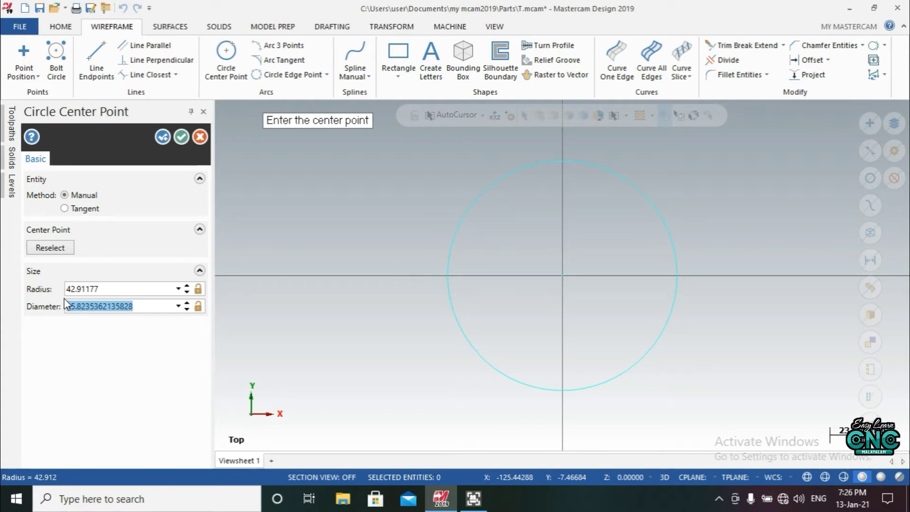
type("90")
key("Return")
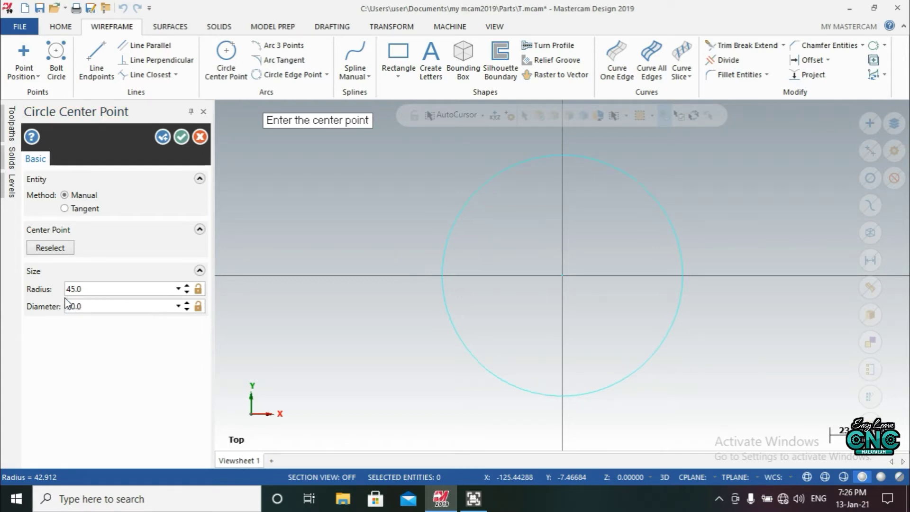
left_click(181, 137)
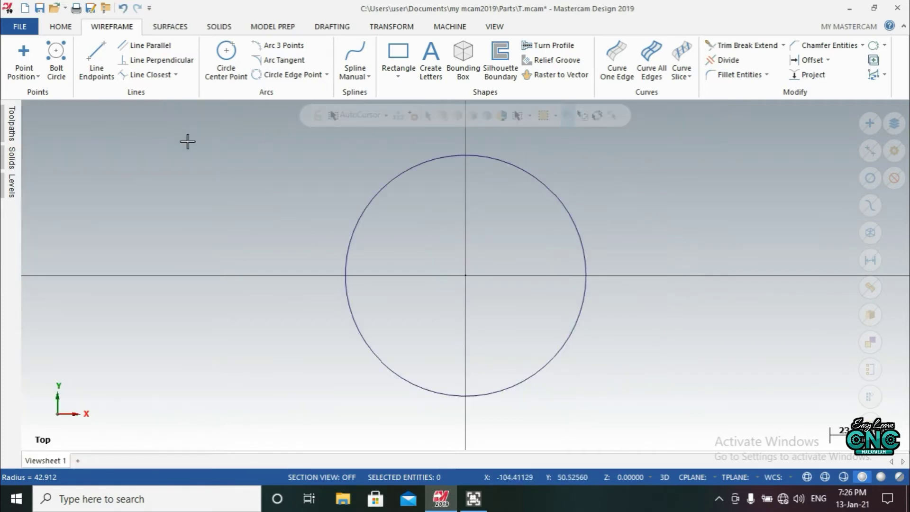
scroll(466, 298, "down", 2)
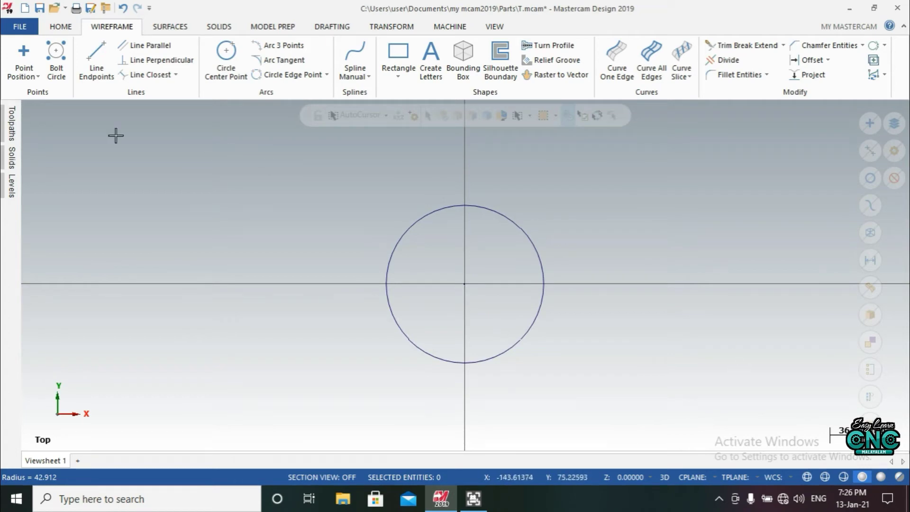
Widen the Levels manager to reveal the Entities column for level 1
left_click(11, 186)
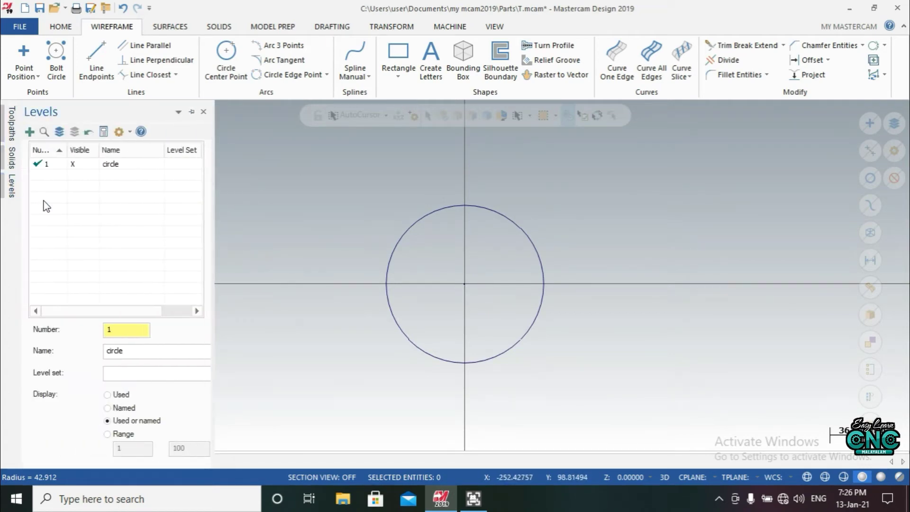
left_click(189, 163)
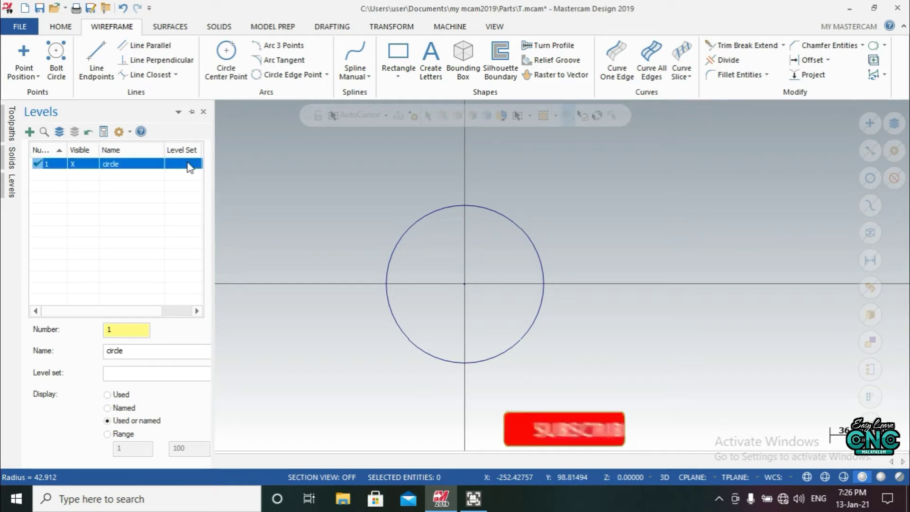
left_click_drag(212, 142, 280, 127)
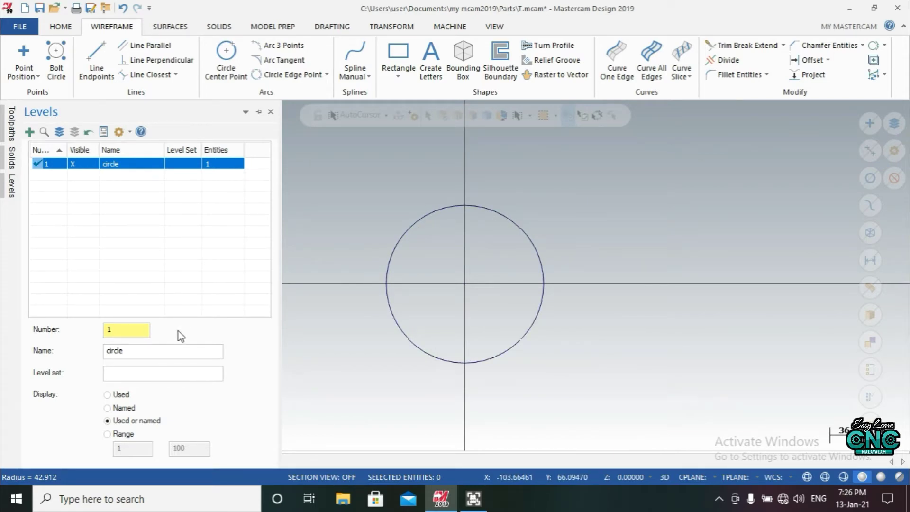
Add level 2 as the active level and name it "rectangle"
left_click(30, 131)
left_click(149, 176)
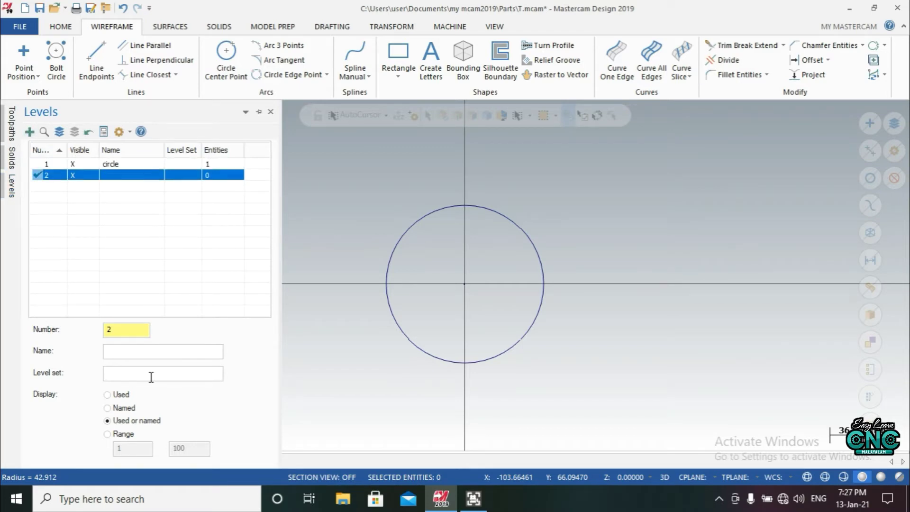
left_click(165, 350)
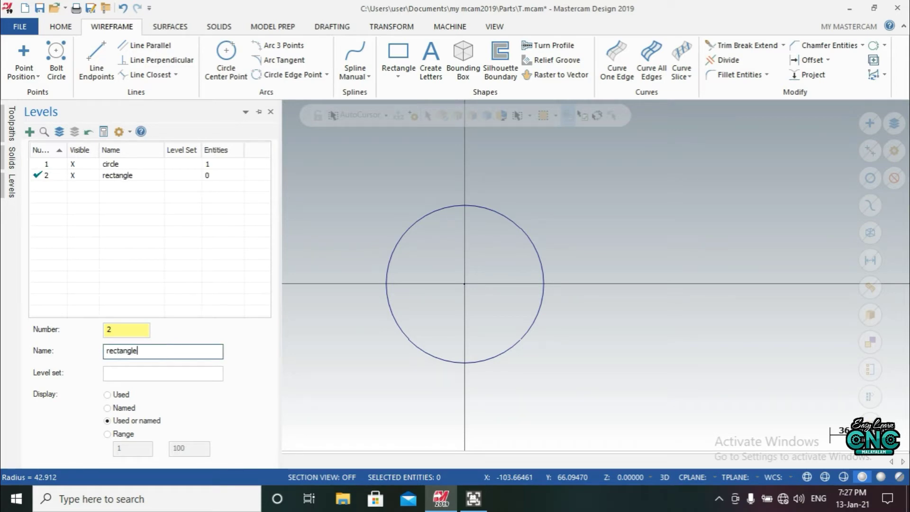
key("ctrl+a")
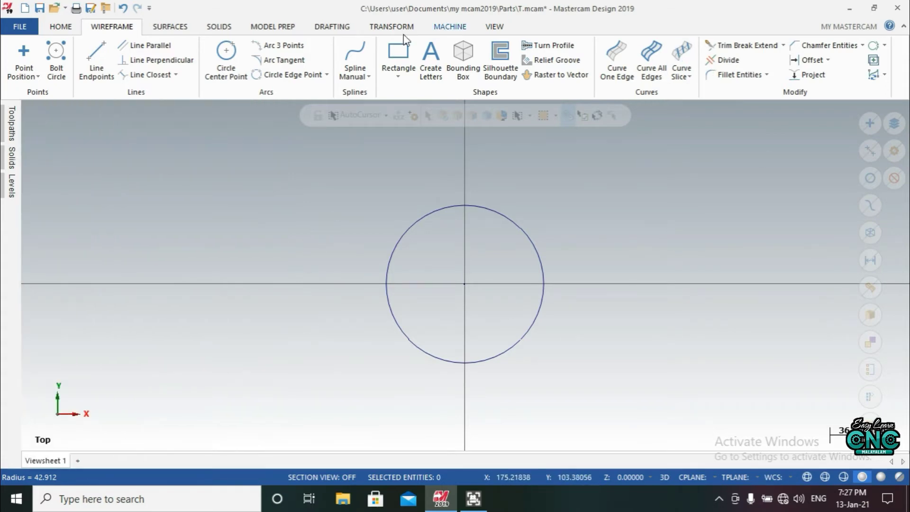
Draw a rectangle about 111 wide and 57 high below the horizontal axis, overlapping the circle's lower-left part
left_click(392, 47)
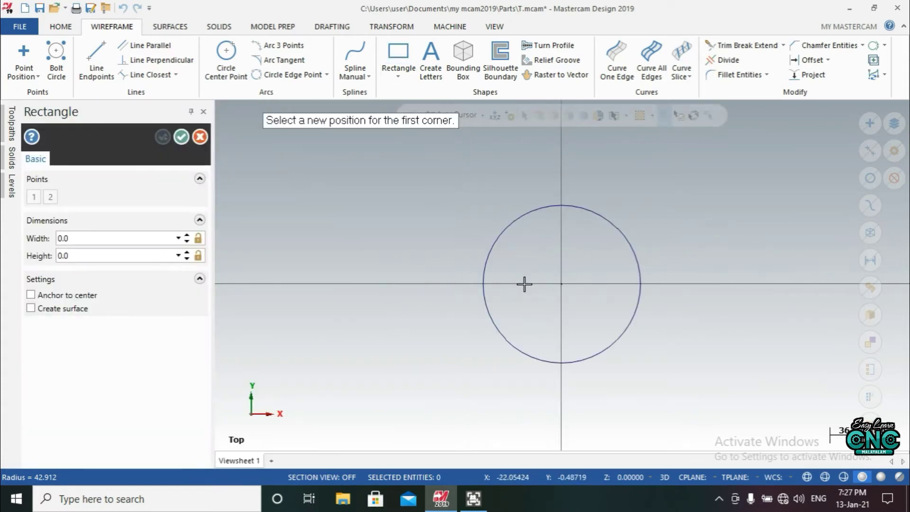
key("o")
left_click(346, 283)
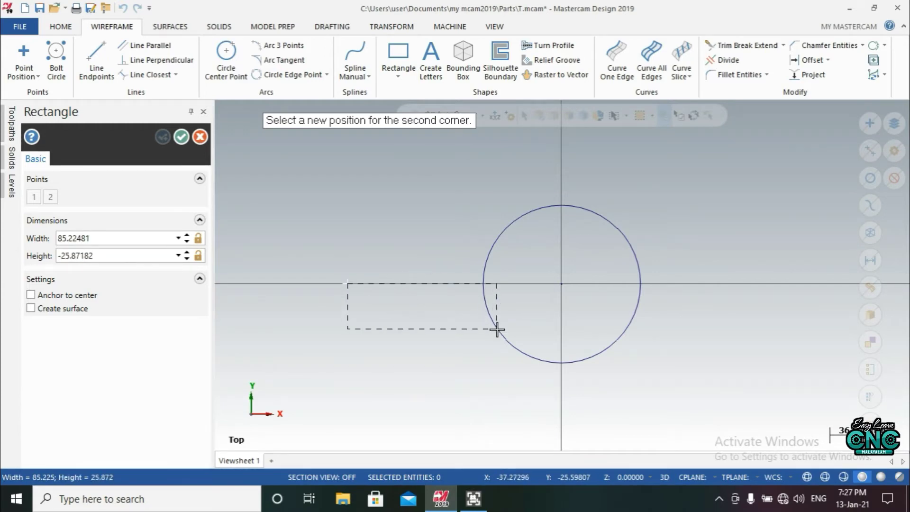
left_click(542, 382)
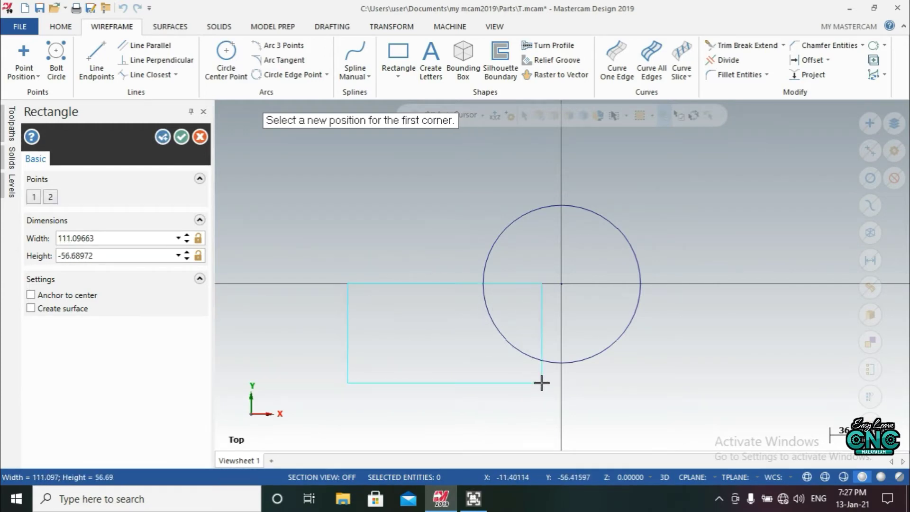
left_click(181, 137)
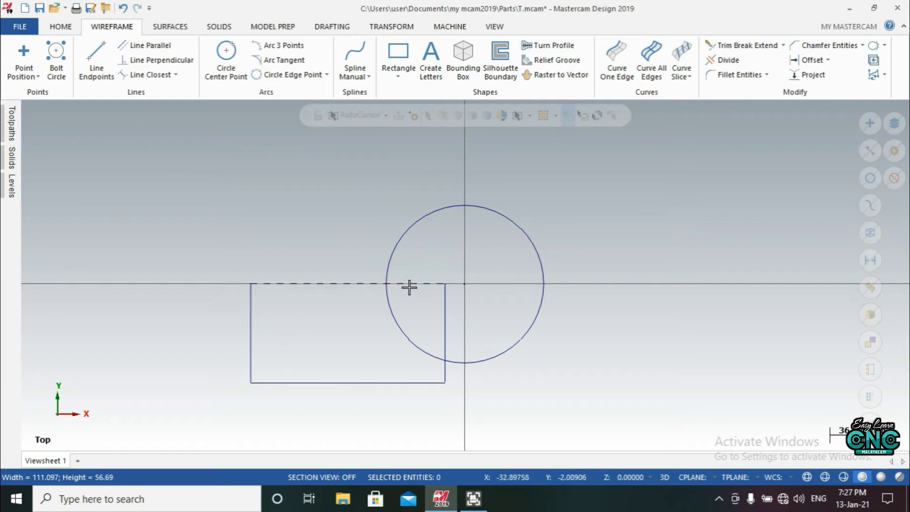
scroll(604, 208, "down", 1)
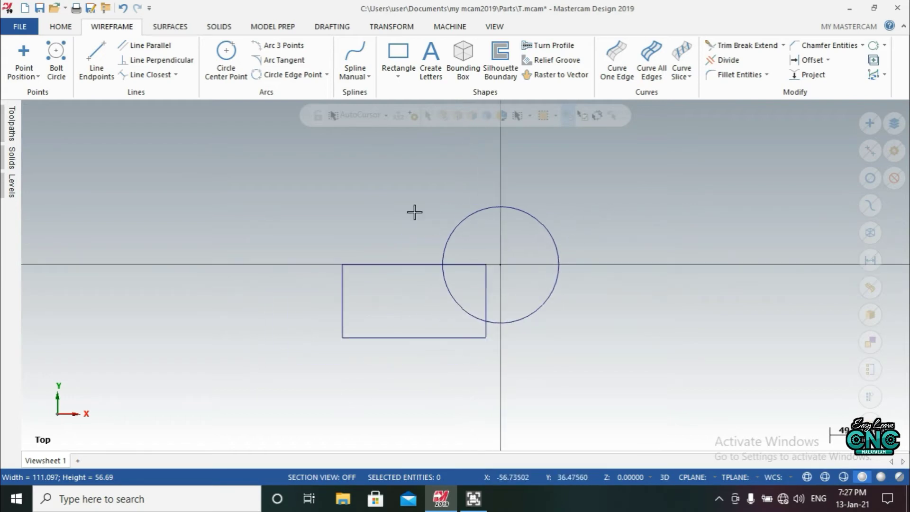
Add level 3 as the active level and name it "hexagon"
left_click(6, 188)
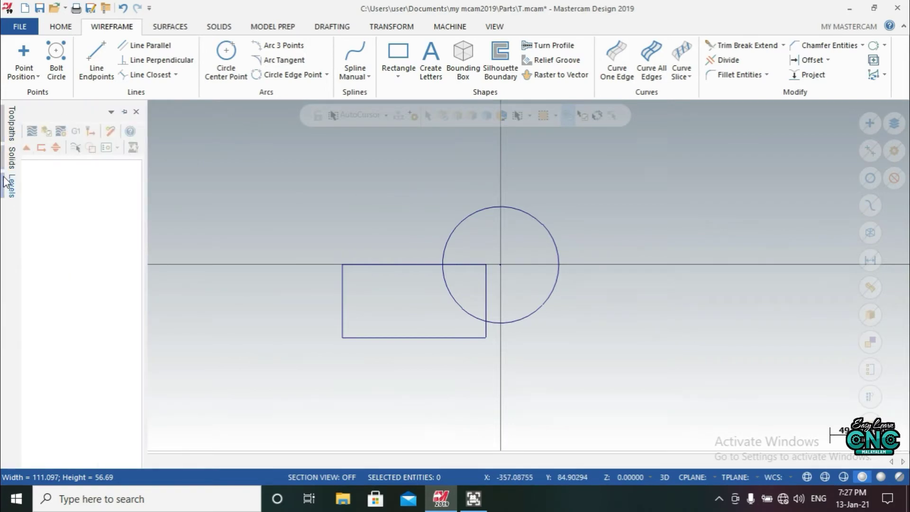
mouse_move(6, 183)
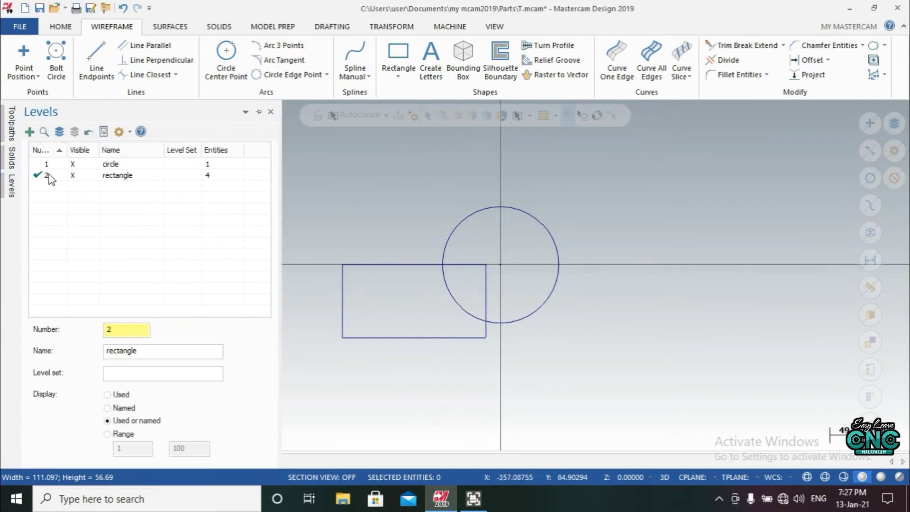
left_click(29, 131)
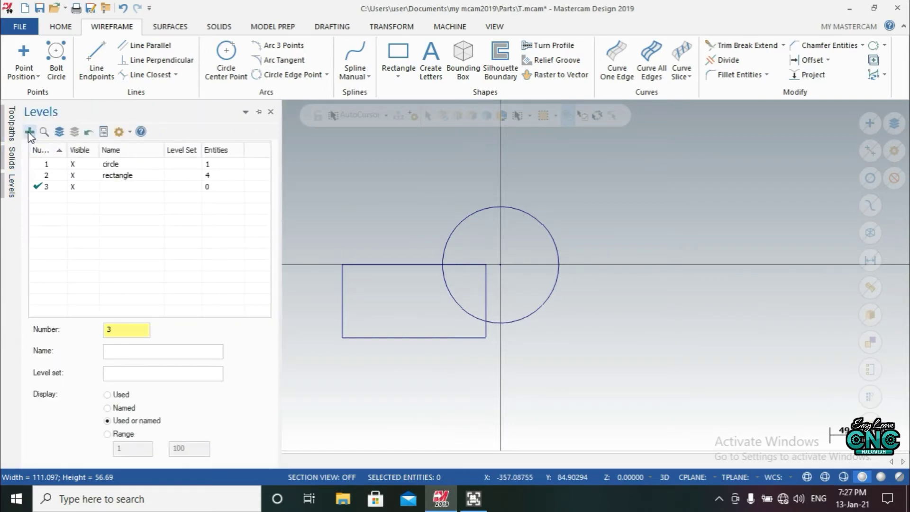
left_click(125, 352)
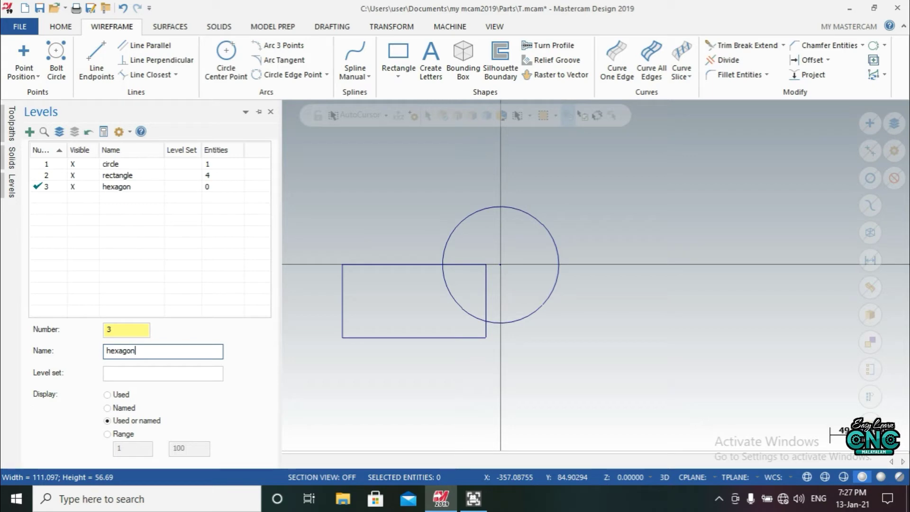
key("Return")
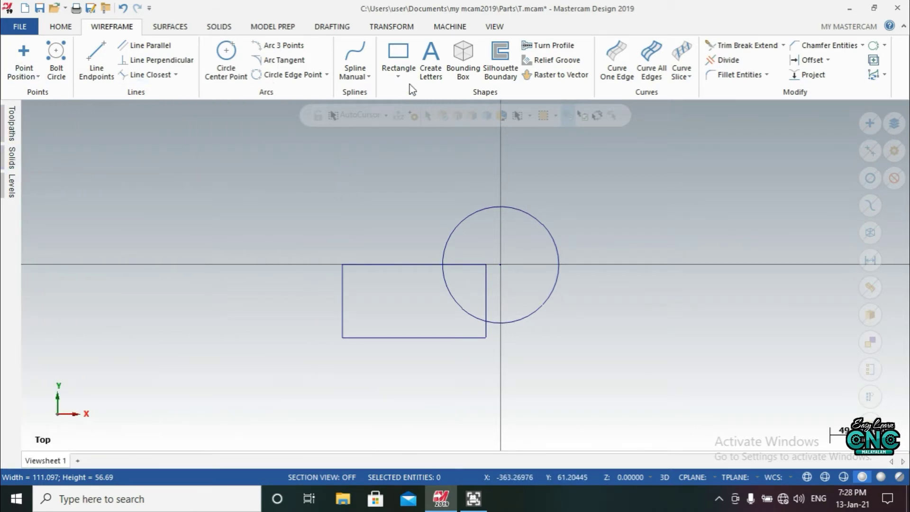
Draw a six-sided flat-radius polygon with a radius of about 80.5 up and to the left of the rectangle, overlapping it
left_click(398, 77)
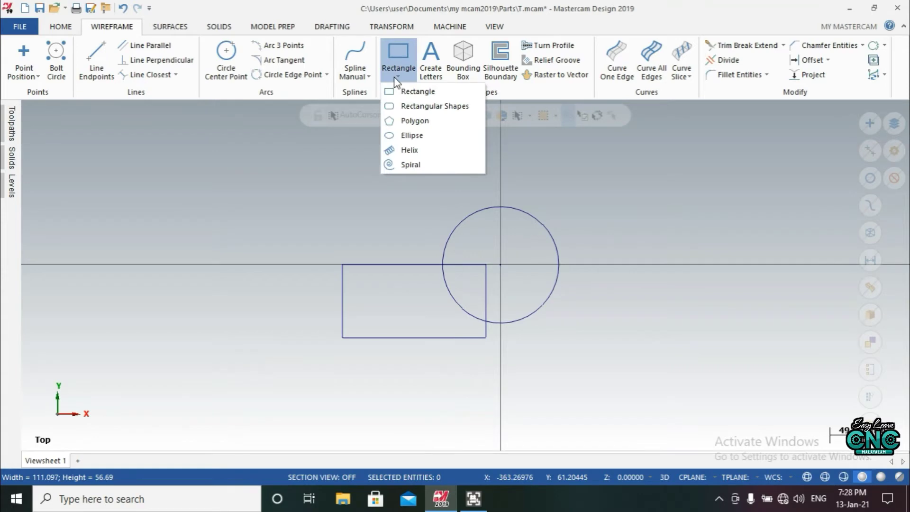
left_click(429, 121)
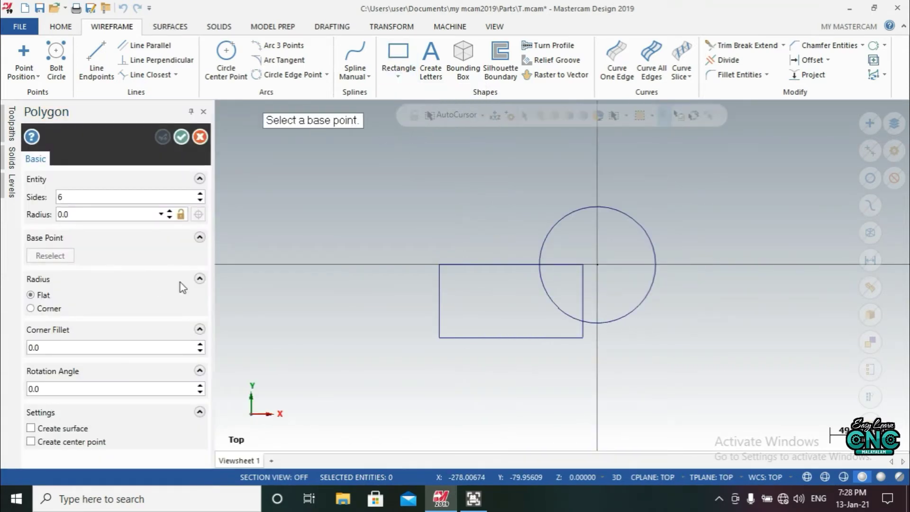
left_click(412, 218)
left_click(362, 310)
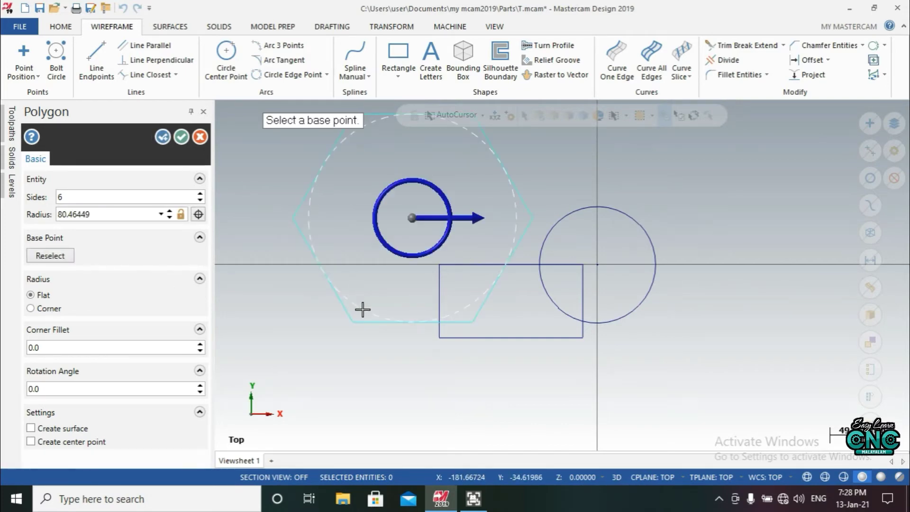
left_click(181, 137)
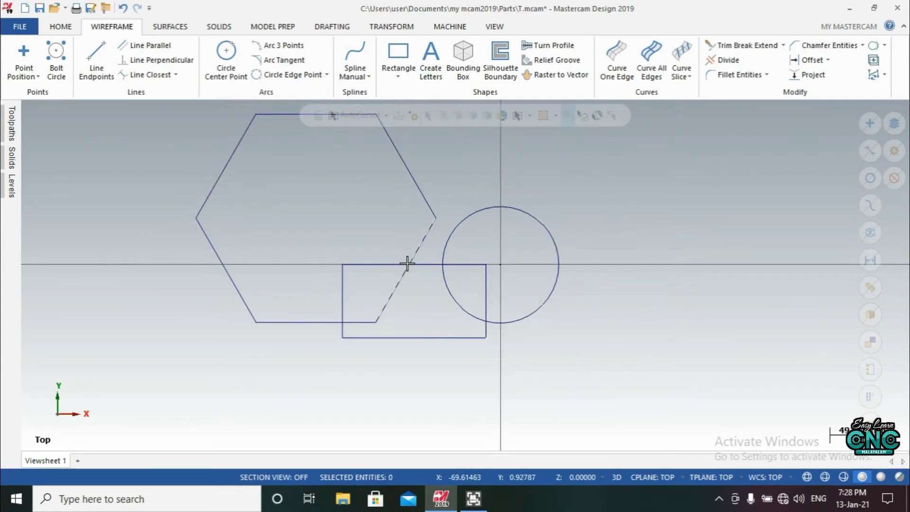
scroll(578, 372, "down", 2)
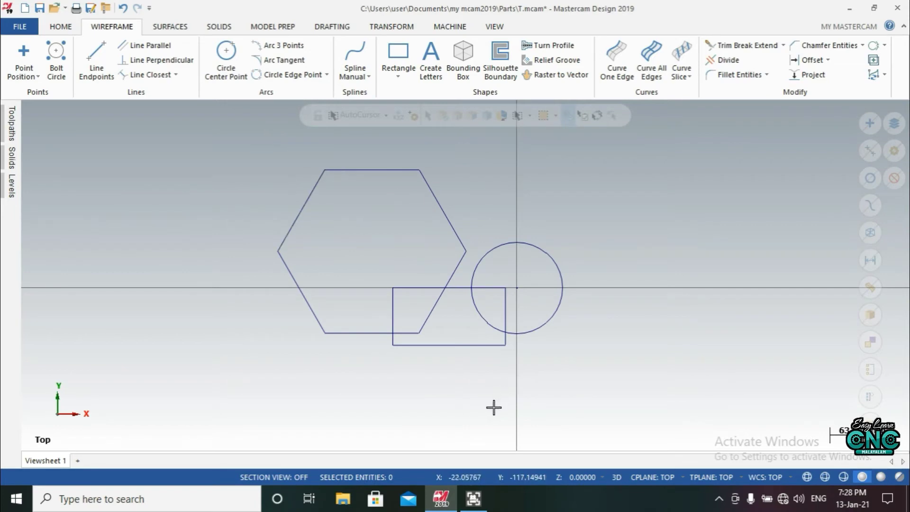
left_click(394, 77)
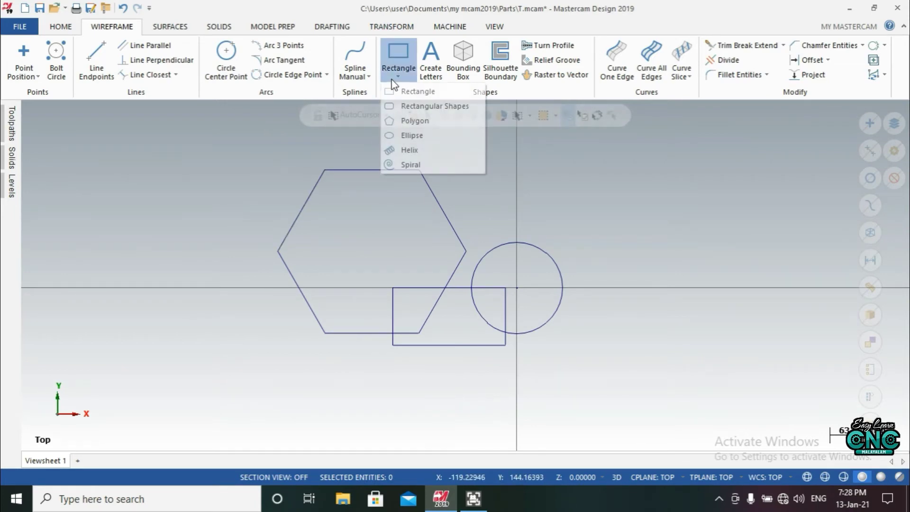
left_click(392, 81)
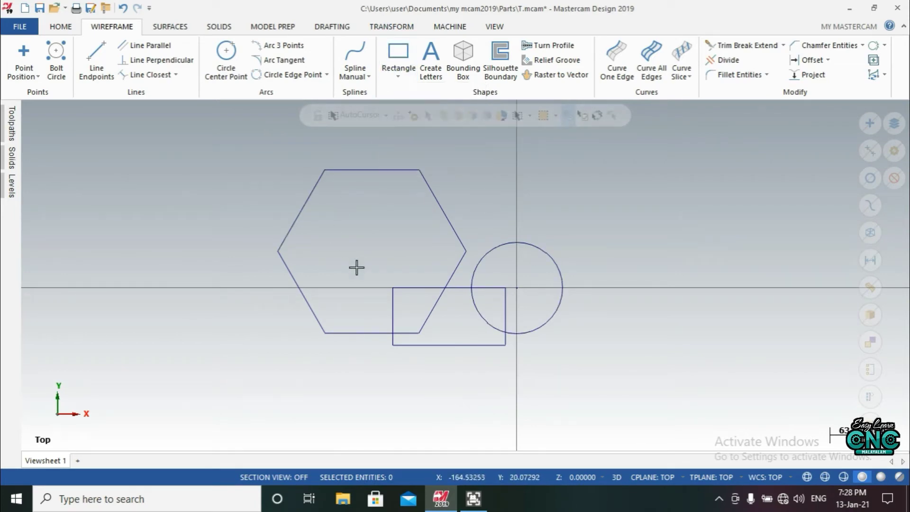
scroll(394, 251, "up", 2)
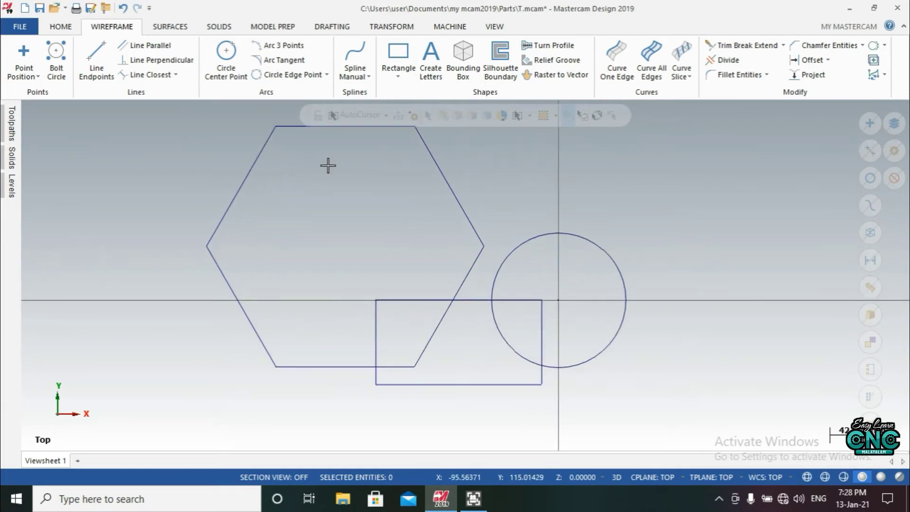
In the Levels manager, make level 1 (circle) active and turn off all other levels
left_click(10, 190)
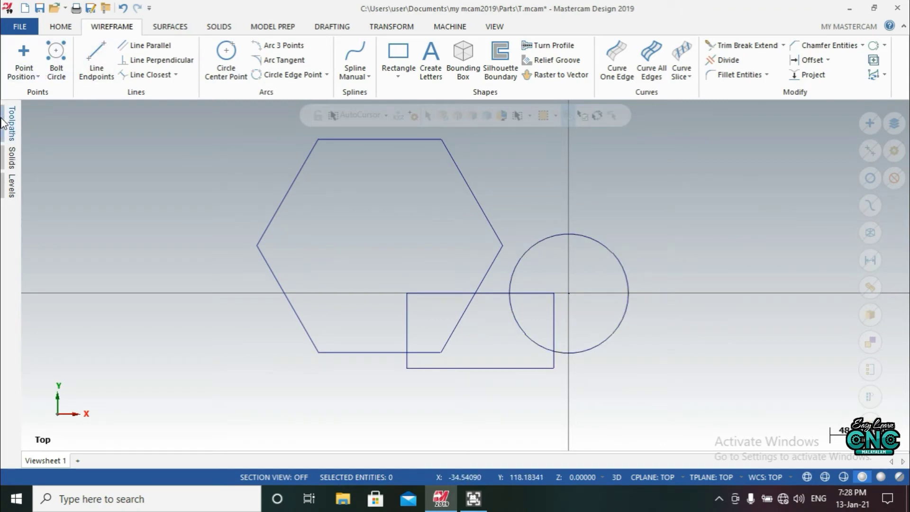
mouse_move(11, 192)
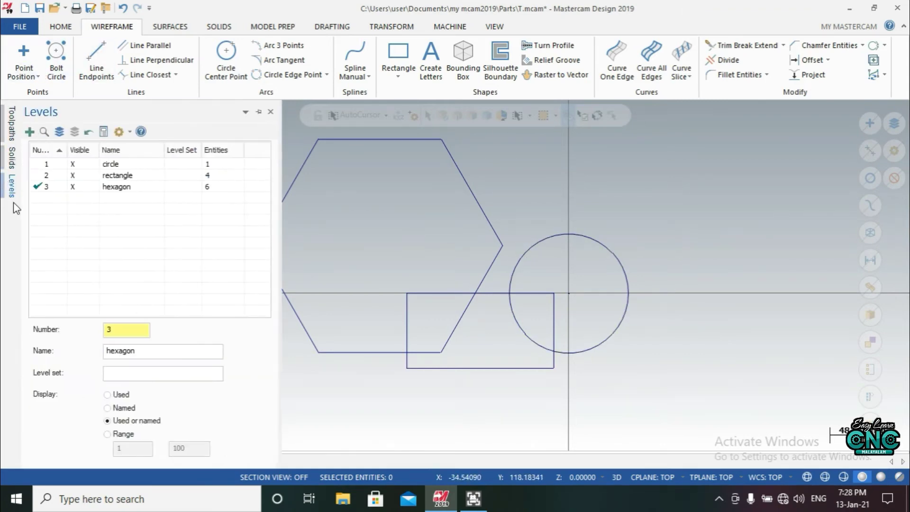
left_click(37, 164)
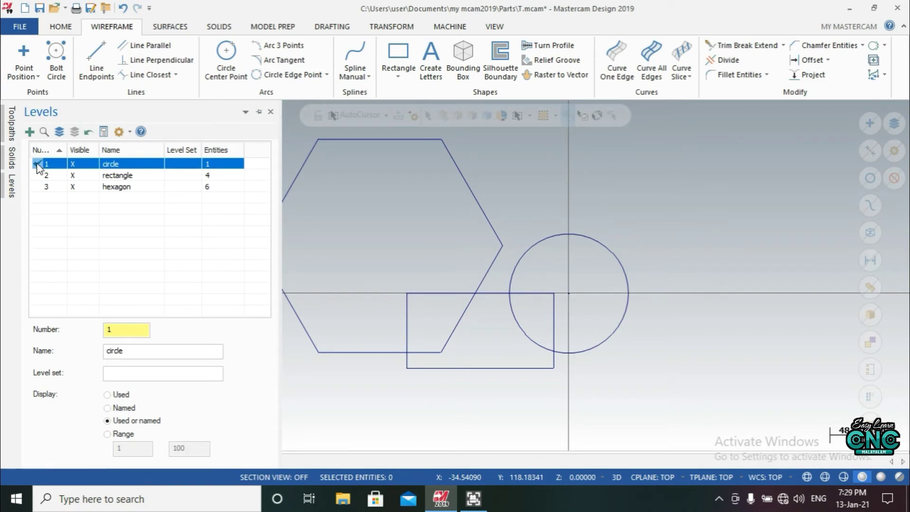
left_click(74, 132)
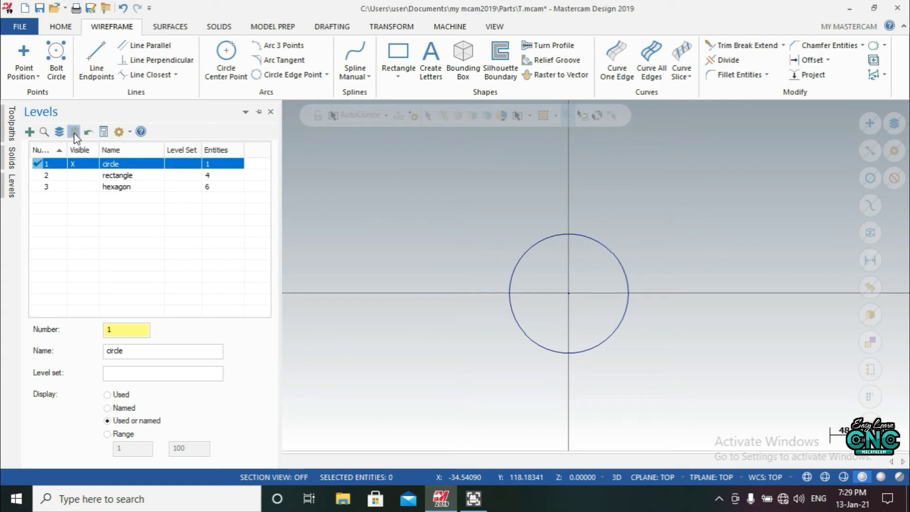
left_click(75, 132)
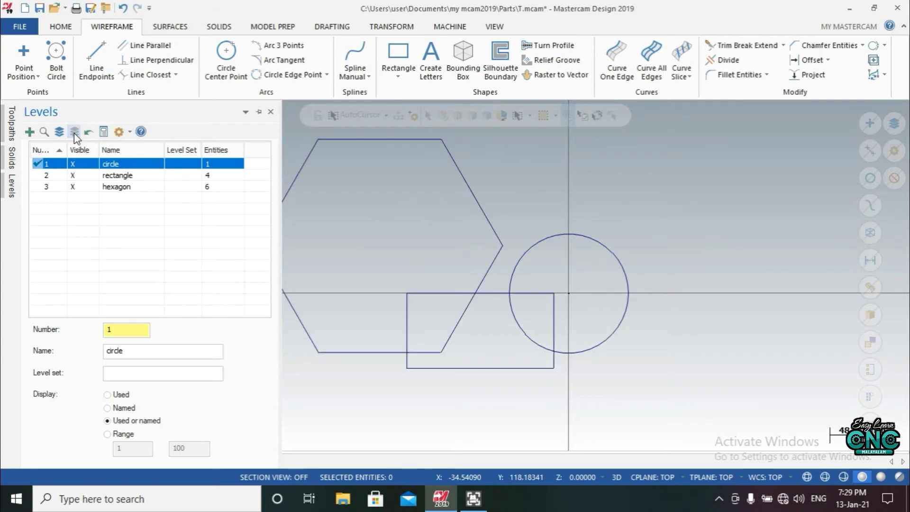
left_click(41, 187)
left_click(43, 164)
left_click(74, 132)
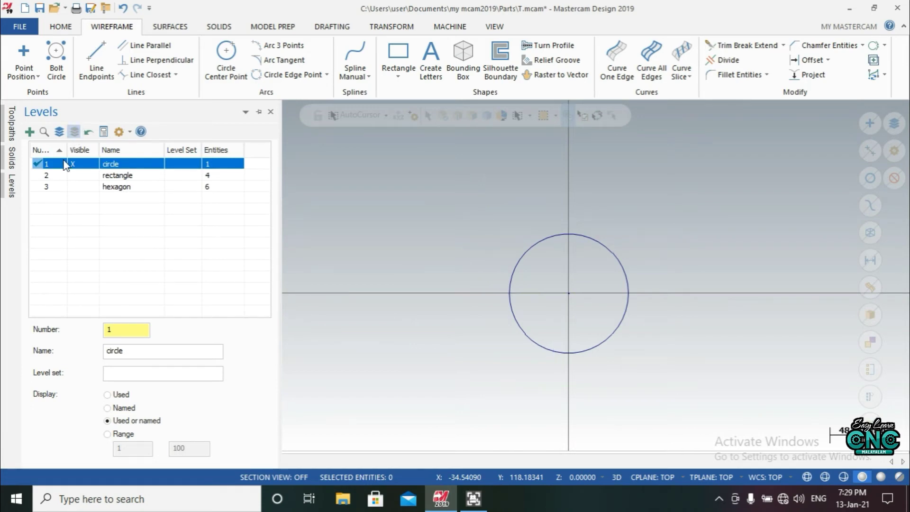
Isolate level 2 (rectangle) and after it level 3 (hexagon), each as the active level with all others turned off
left_click(36, 176)
left_click(74, 133)
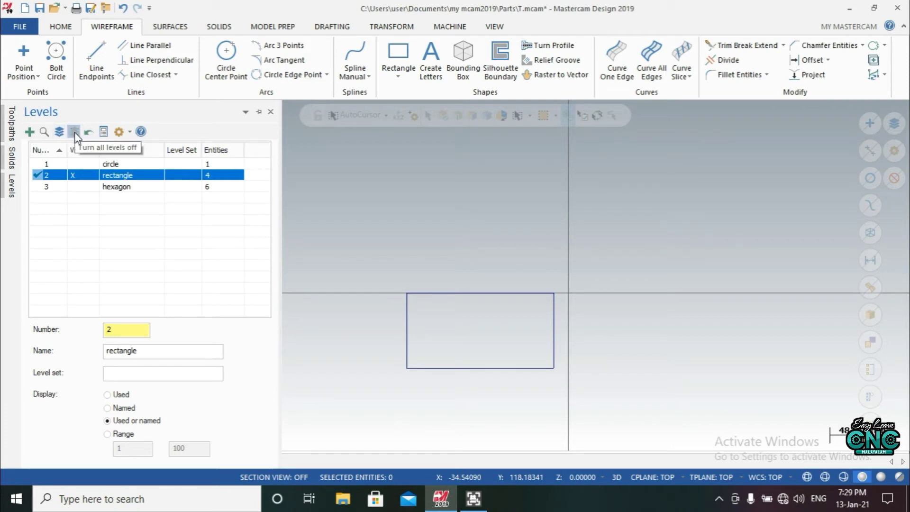
left_click(37, 163)
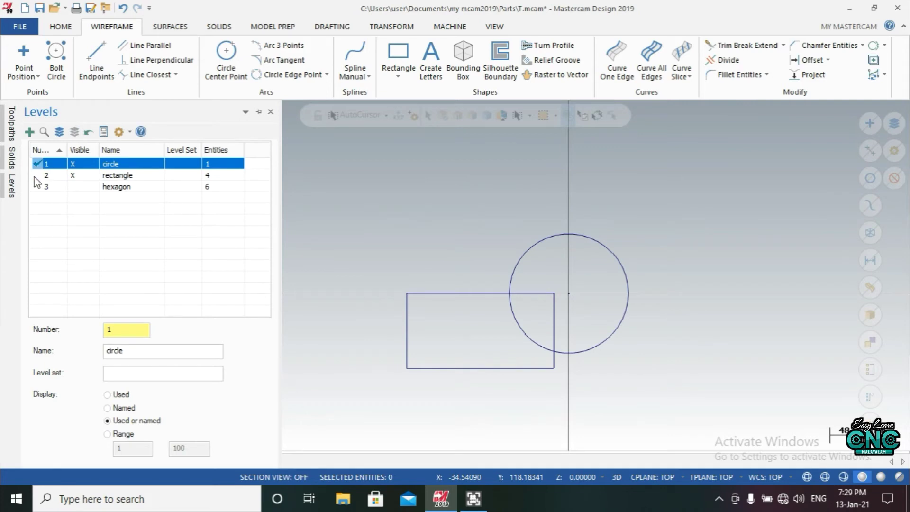
left_click(38, 186)
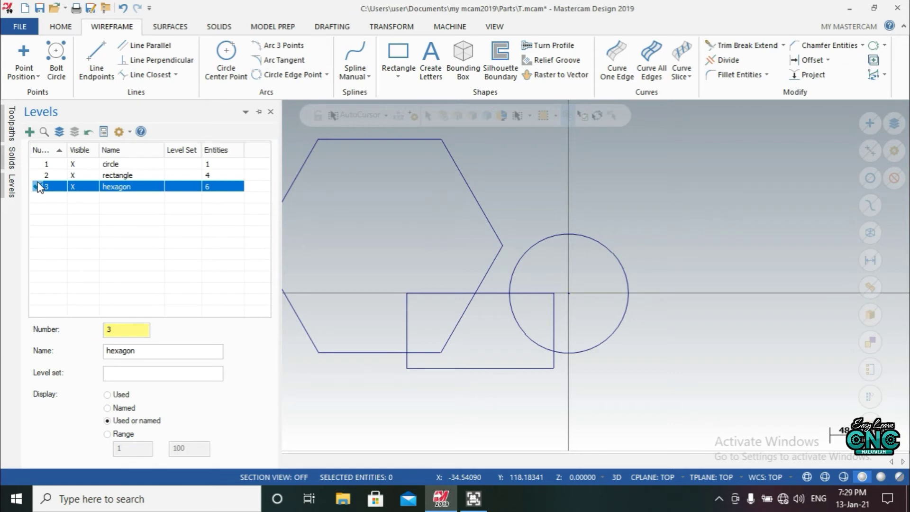
left_click(74, 135)
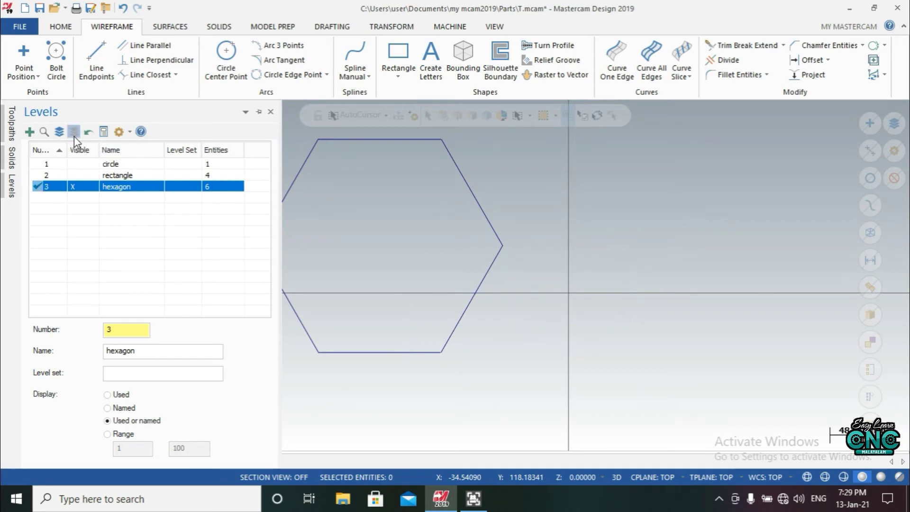
Turn the rectangle and circle levels back on by activating them, and isolate level 1 (circle)
left_click(38, 175)
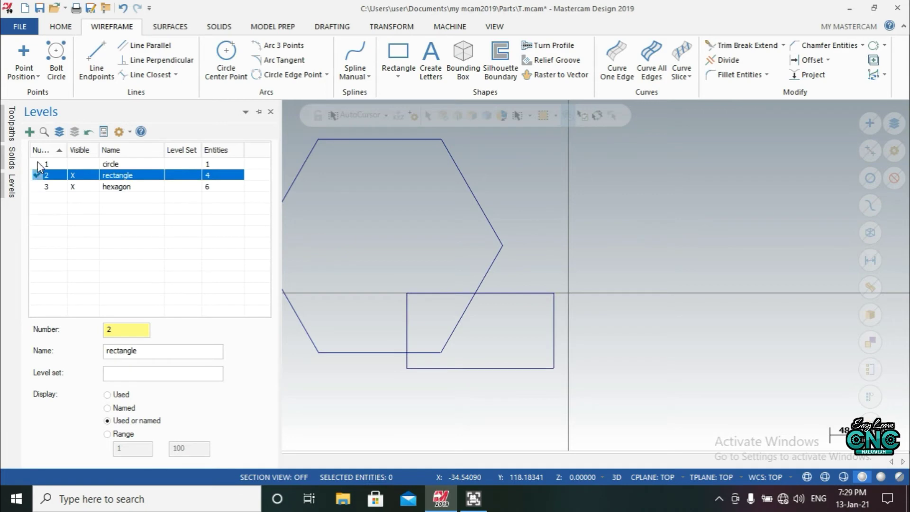
left_click(38, 163)
left_click(38, 179)
left_click(38, 187)
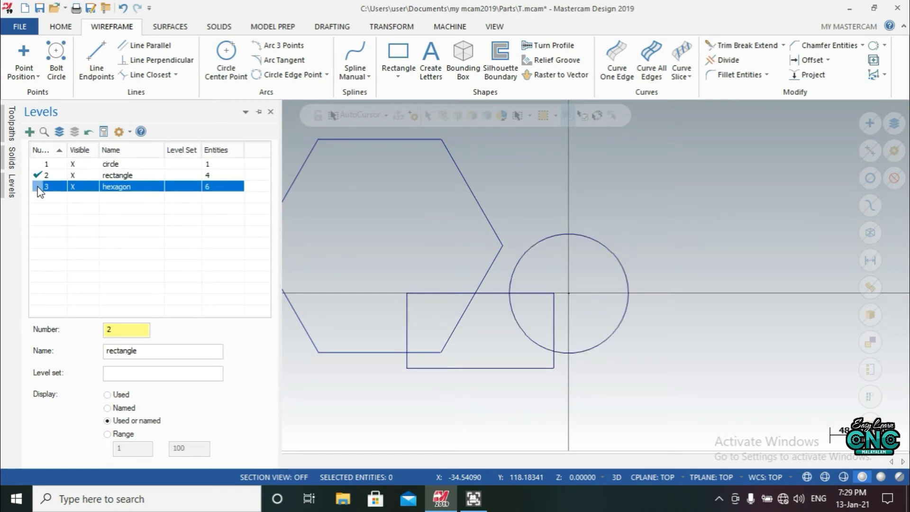
left_click(38, 163)
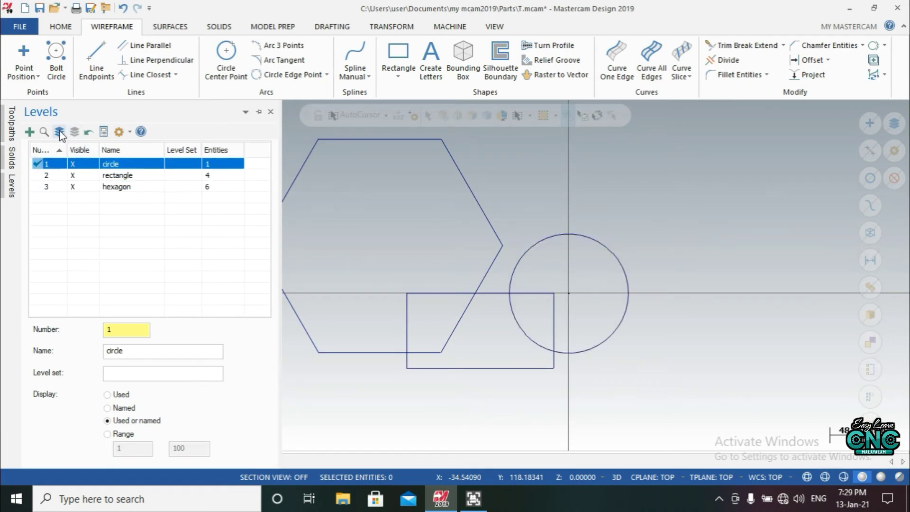
left_click(74, 132)
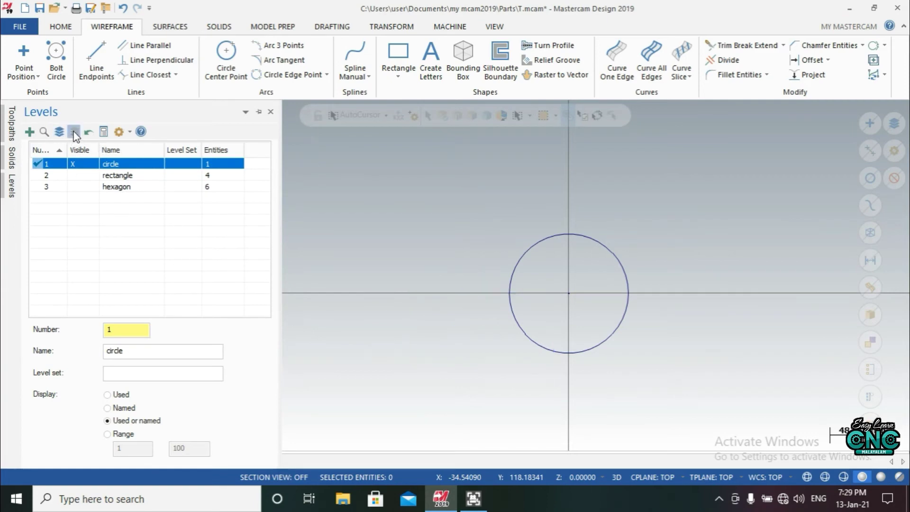
Activate the rectangle level, toggle the visibility of the other levels, and return to showing only the active circle level
left_click(38, 175)
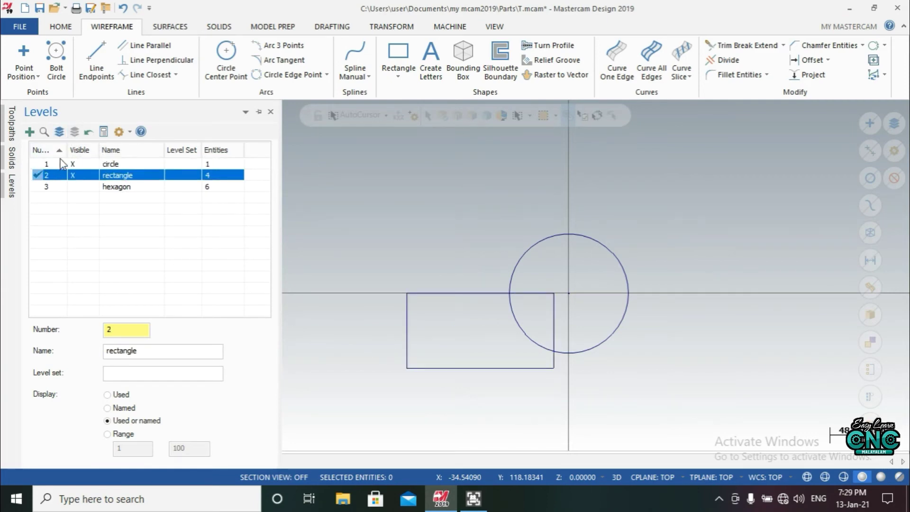
left_click(78, 132)
left_click(78, 132)
left_click(78, 133)
left_click(35, 163)
left_click(74, 131)
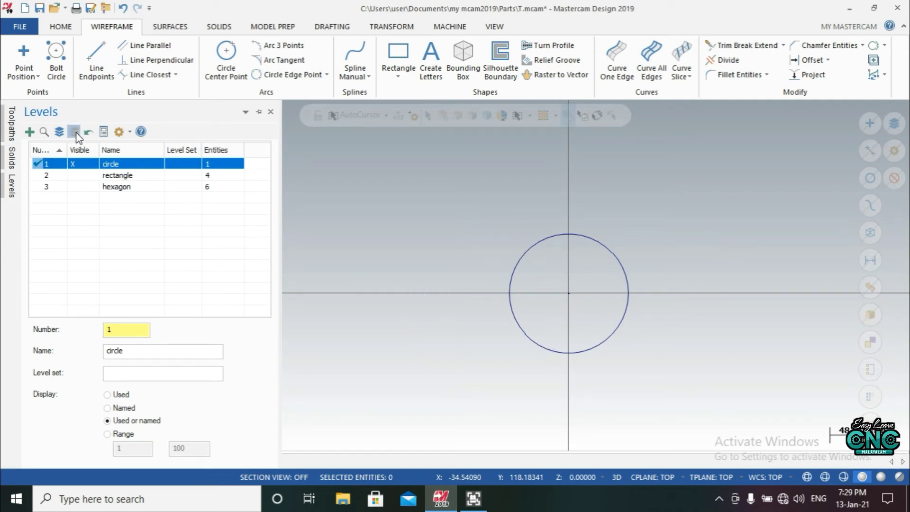
Display only level 2 (rectangle), followed by only level 3 (hexagon) as the active level
left_click(36, 175)
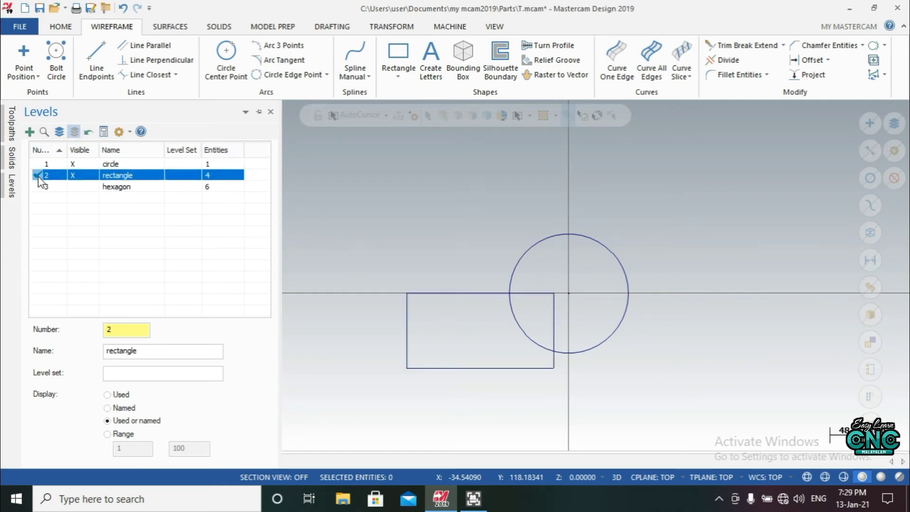
left_click(77, 133)
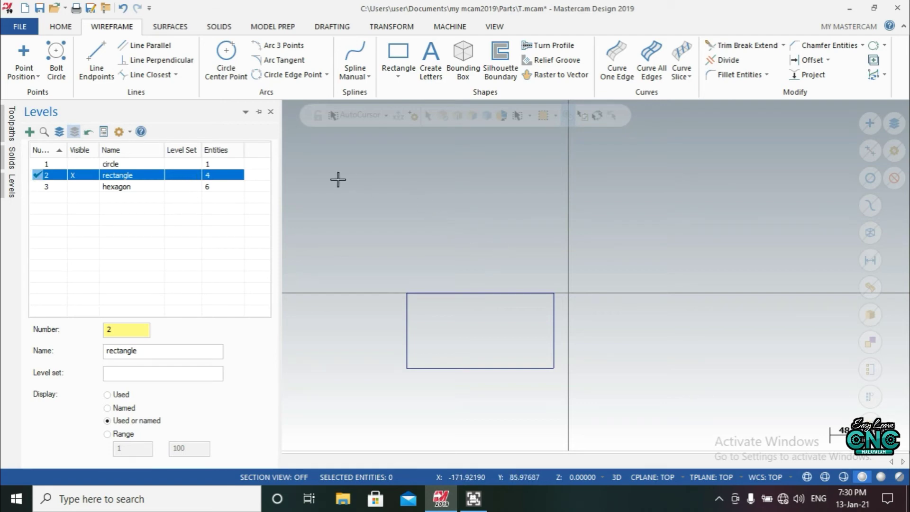
left_click(38, 187)
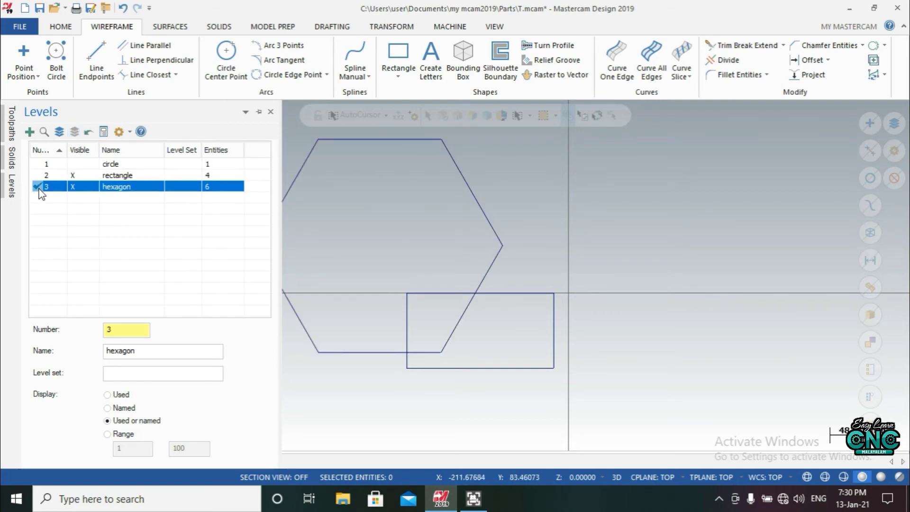
left_click(75, 133)
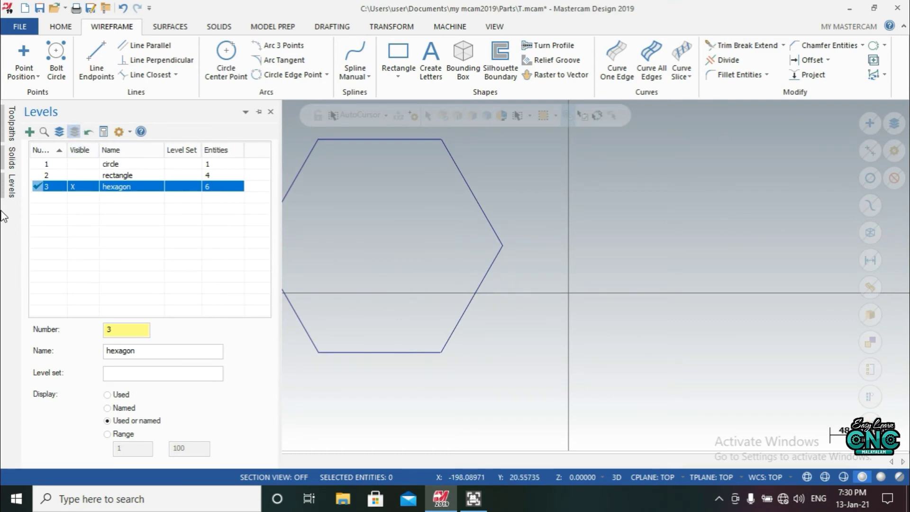
Draw two overlapping two-point edge circles with radii of about 43.5 and 39.6 to the left of the hexagon on level 3
scroll(663, 270, "down", 2)
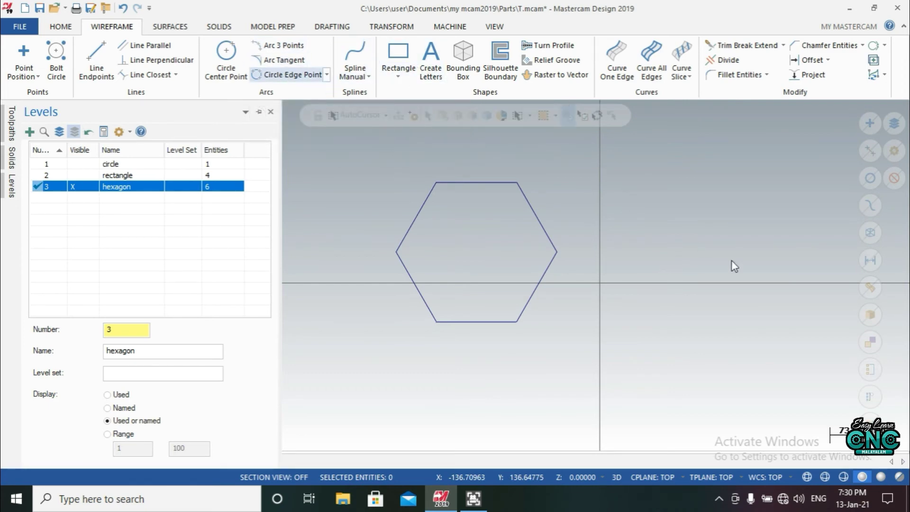
left_click(366, 204)
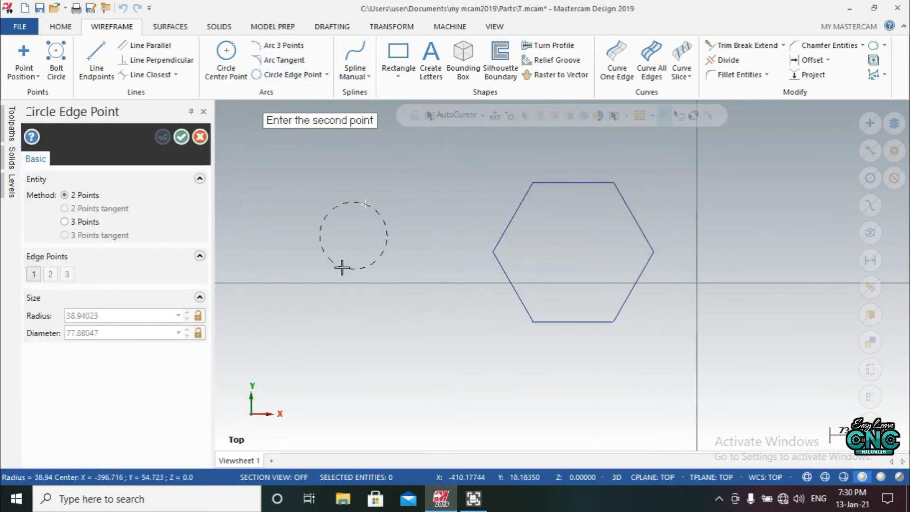
left_click(345, 277)
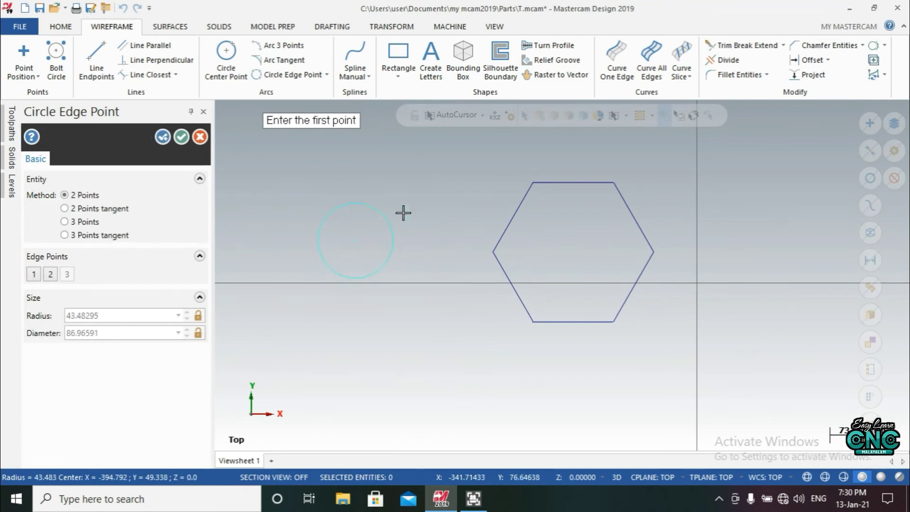
left_click(392, 192)
left_click(363, 254)
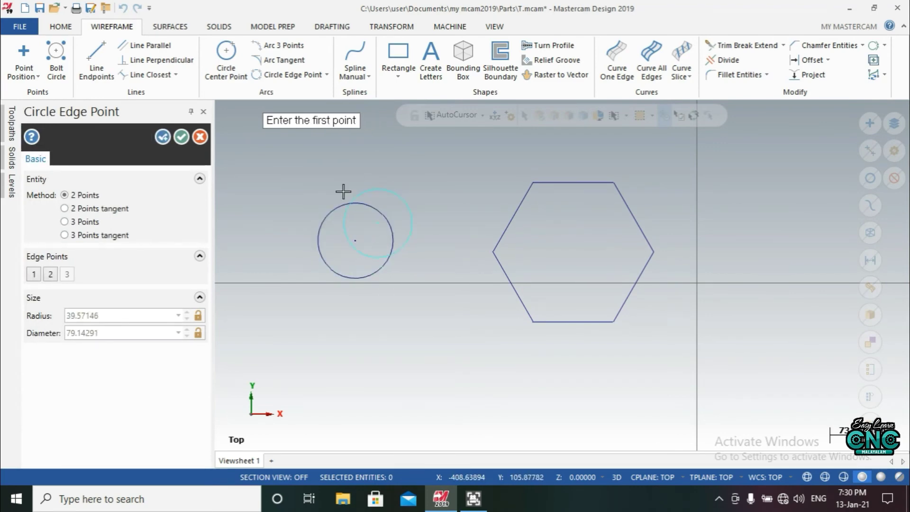
left_click(199, 138)
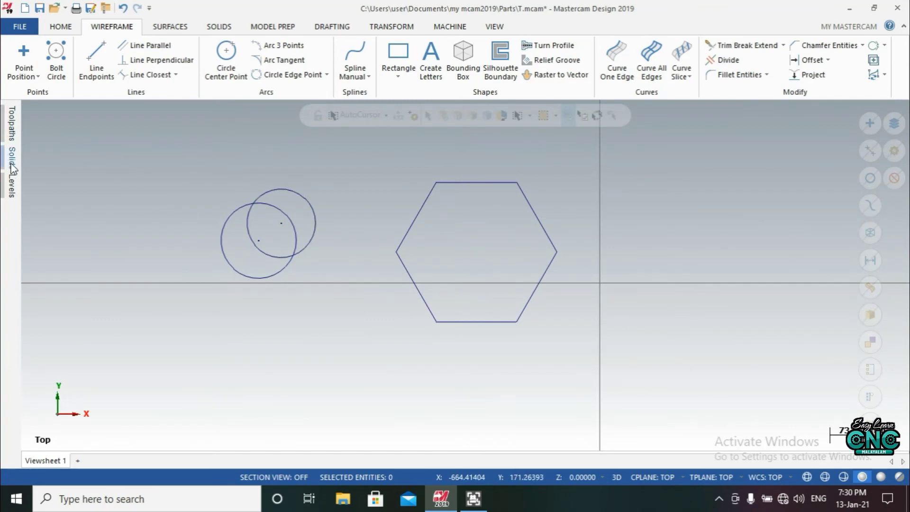
Add level 4 as the active level in the Levels manager and name it "new"
left_click(11, 184)
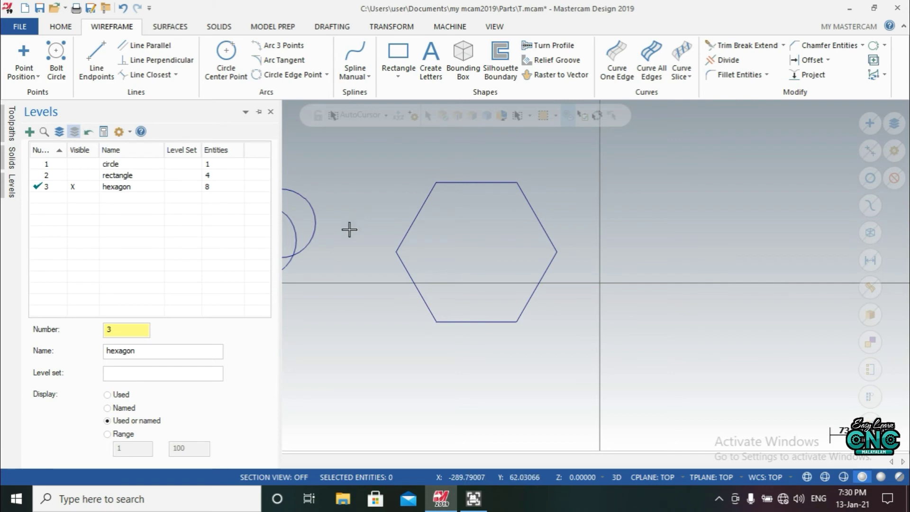
left_click(29, 131)
left_click(135, 198)
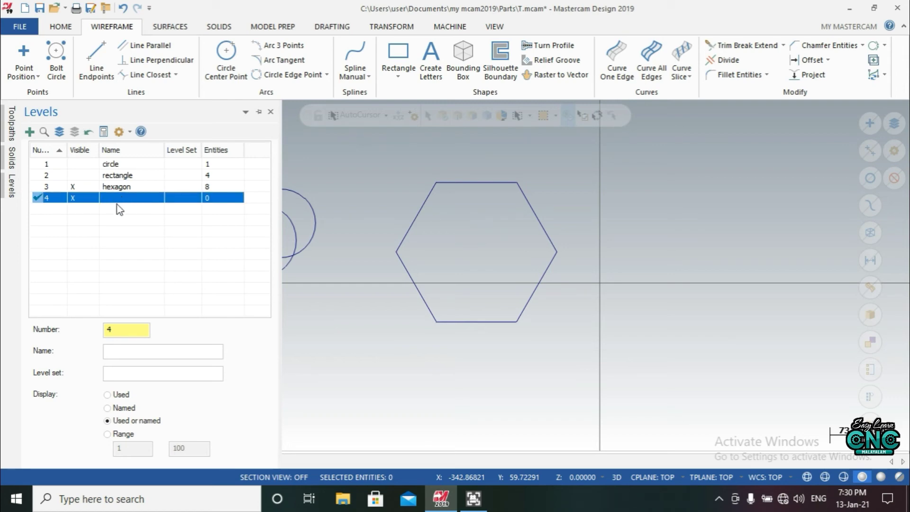
left_click(172, 353)
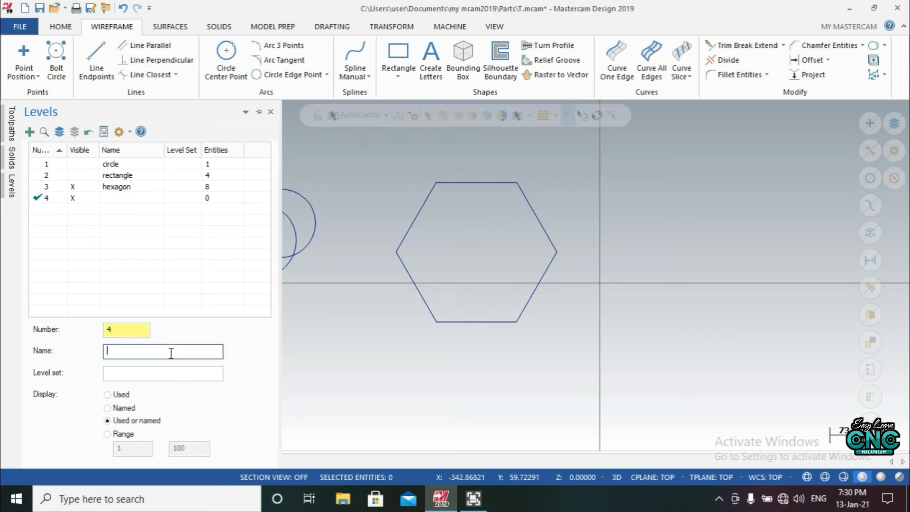
type("new")
left_click(309, 318)
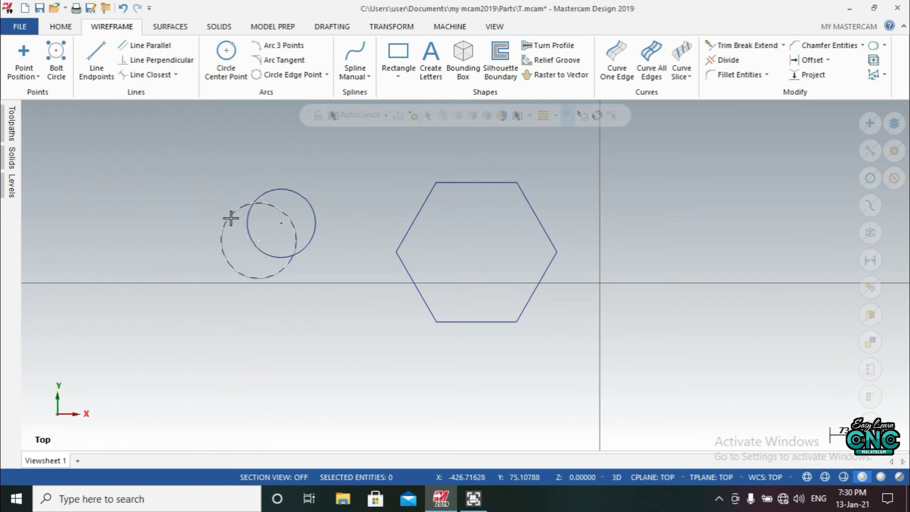
Cut the two overlapping circles, paste them back with main line style and main point style enabled, and check the new level's entity count
left_click_drag(185, 164, 349, 316)
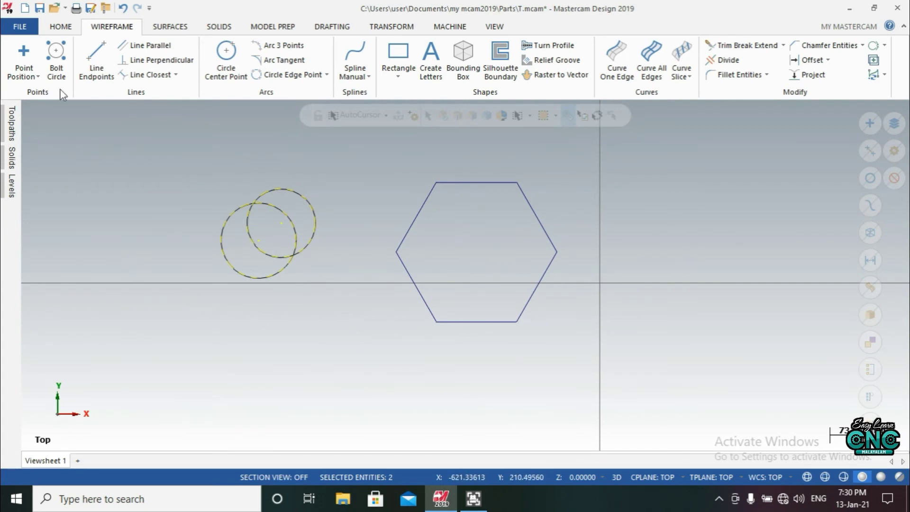
left_click(64, 31)
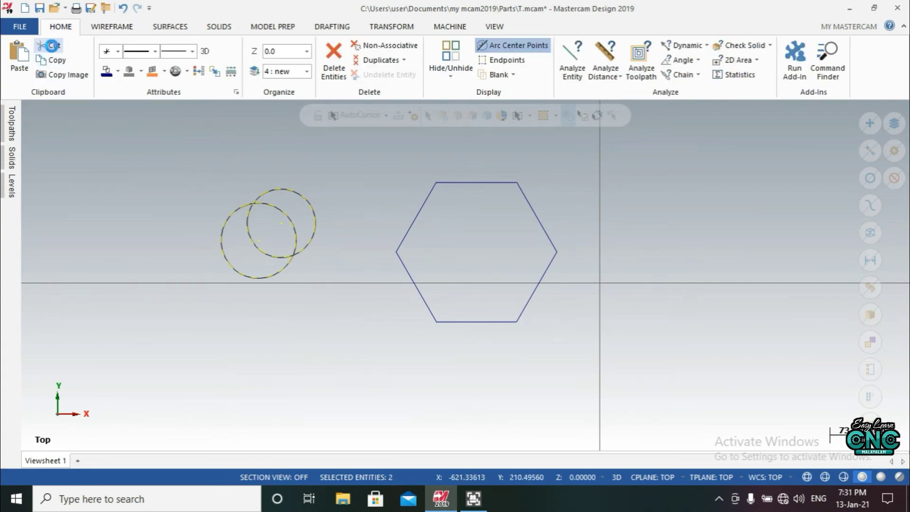
left_click(54, 48)
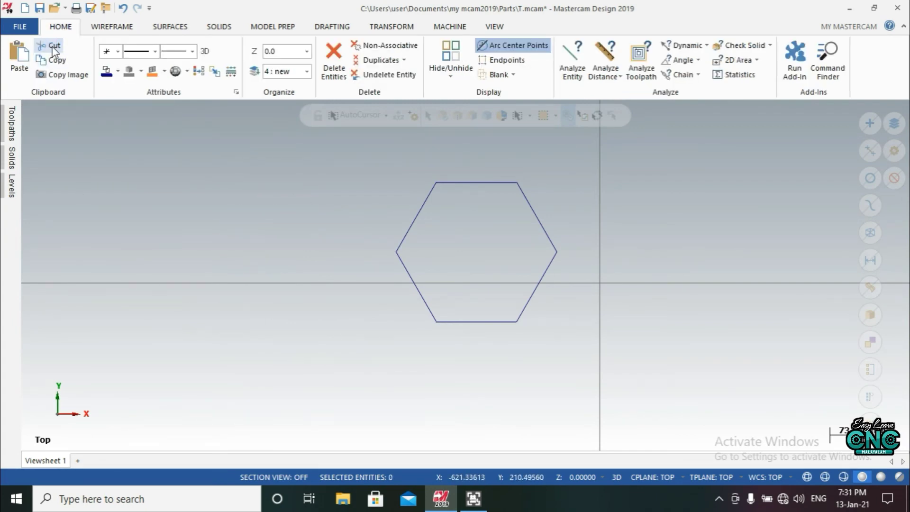
left_click(14, 57)
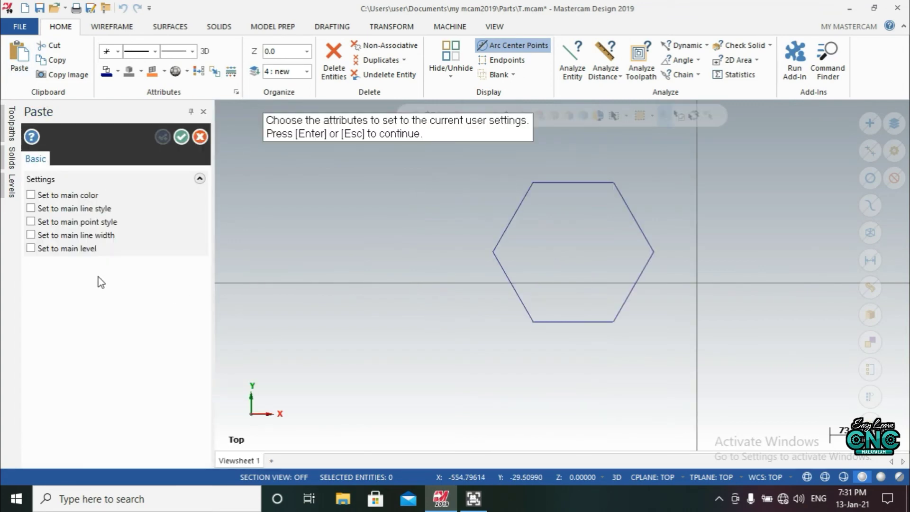
left_click(30, 208)
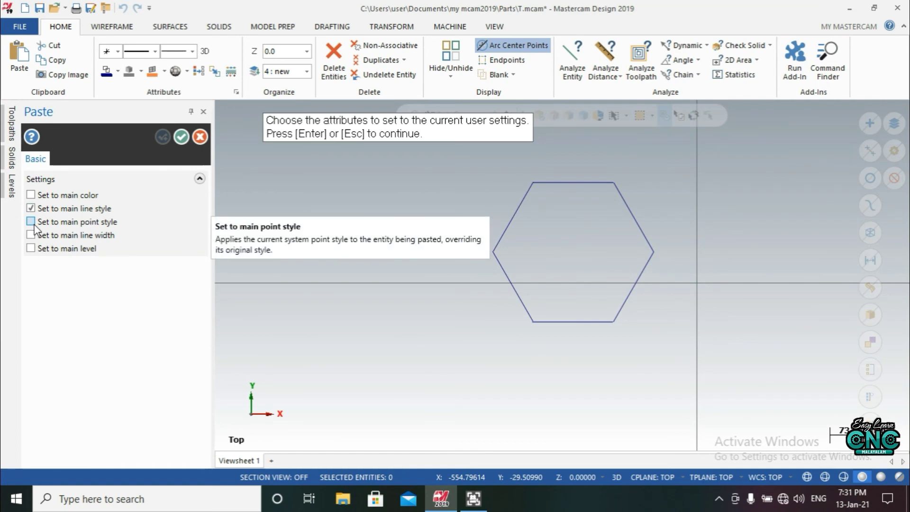
left_click(30, 221)
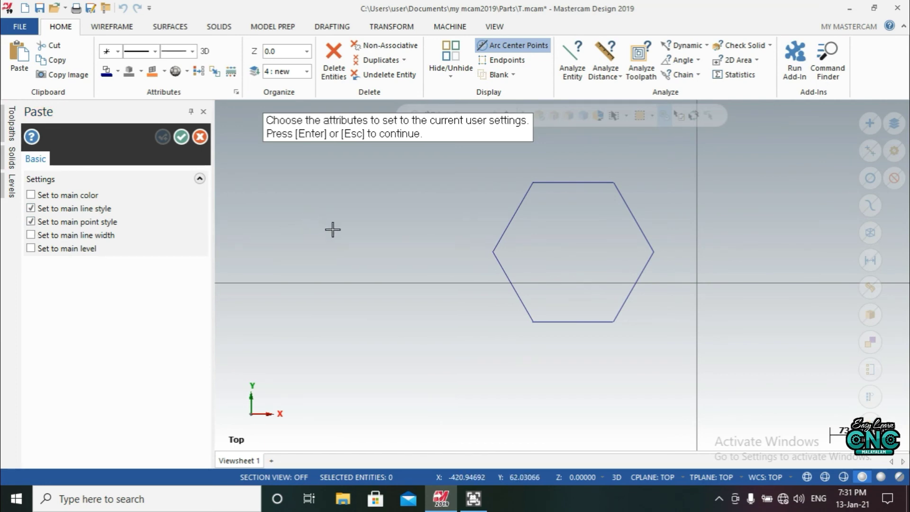
left_click(180, 135)
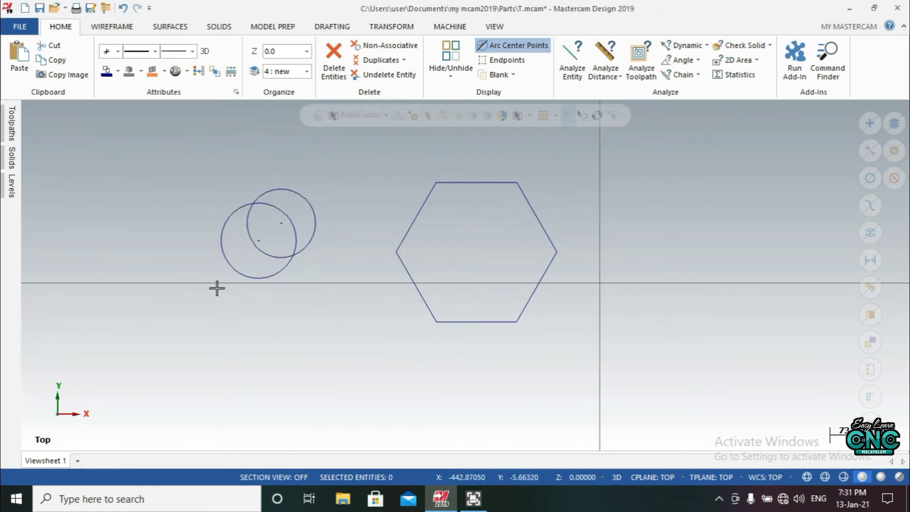
left_click(11, 186)
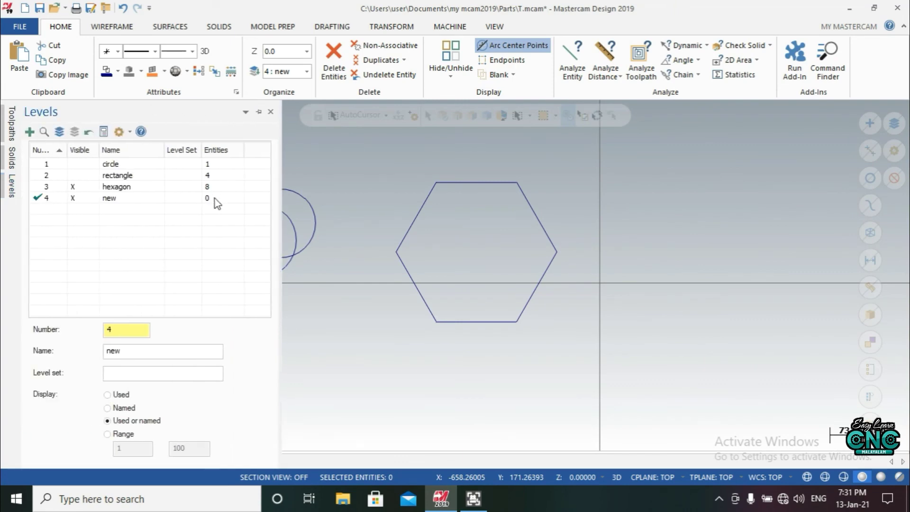
left_click(214, 198)
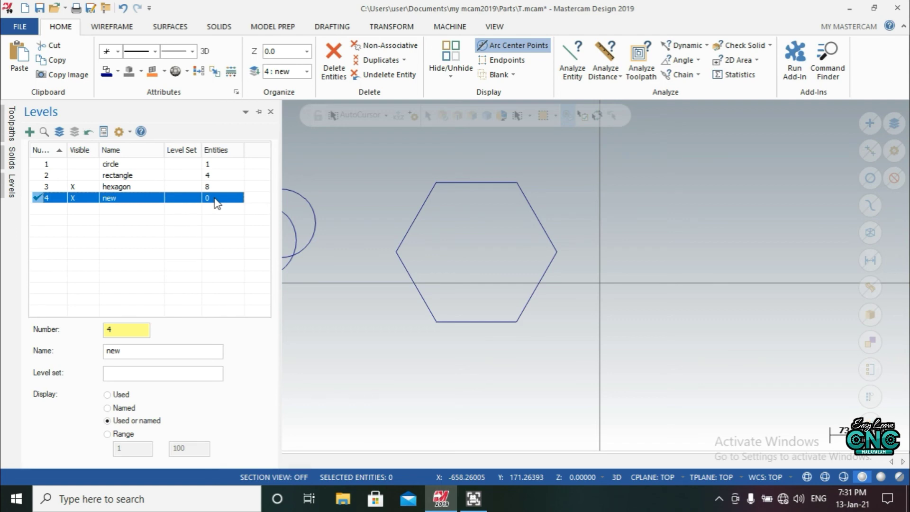
left_click(361, 197)
Cut the two overlapping circles again and paste them onto level 4 (new) with main line width and main level also enabled
left_click_drag(191, 171, 356, 333)
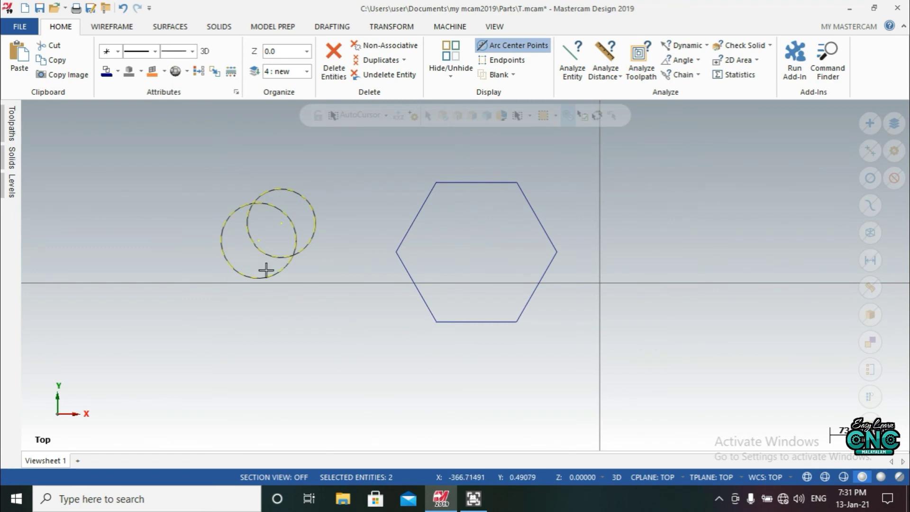
left_click(56, 48)
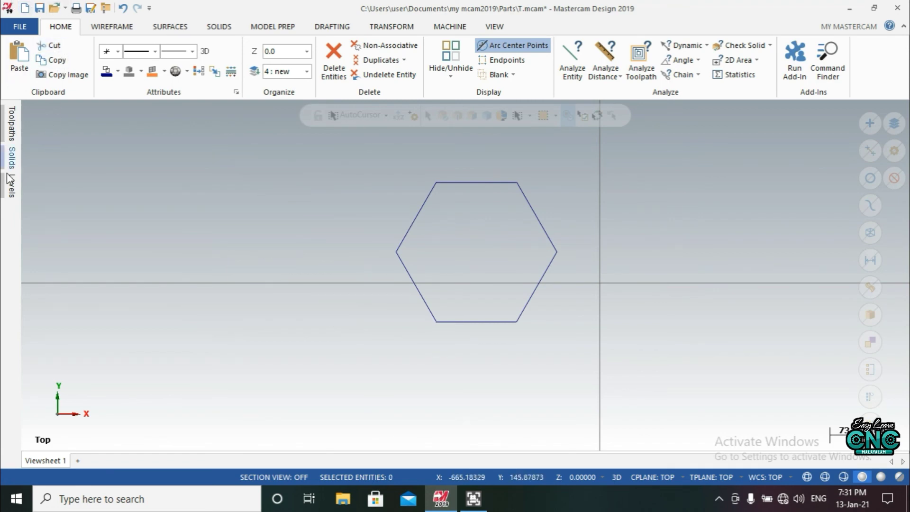
mouse_move(10, 192)
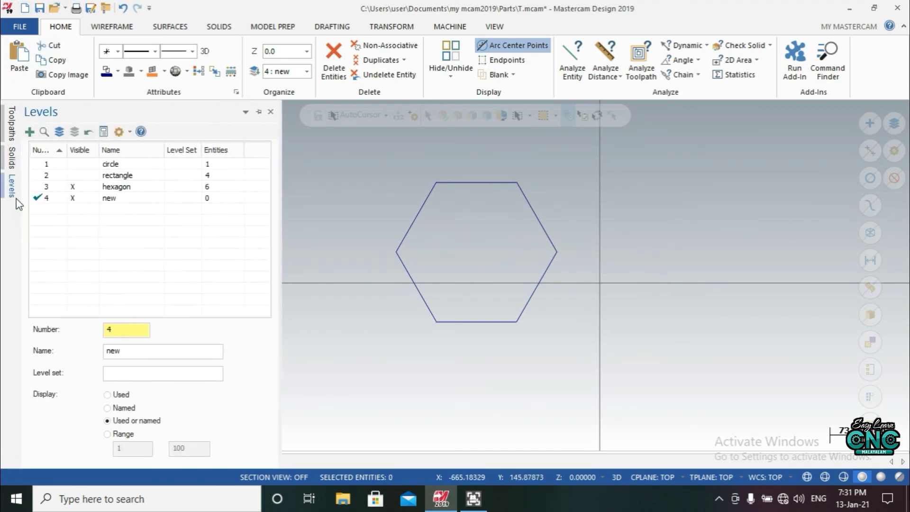
left_click(74, 198)
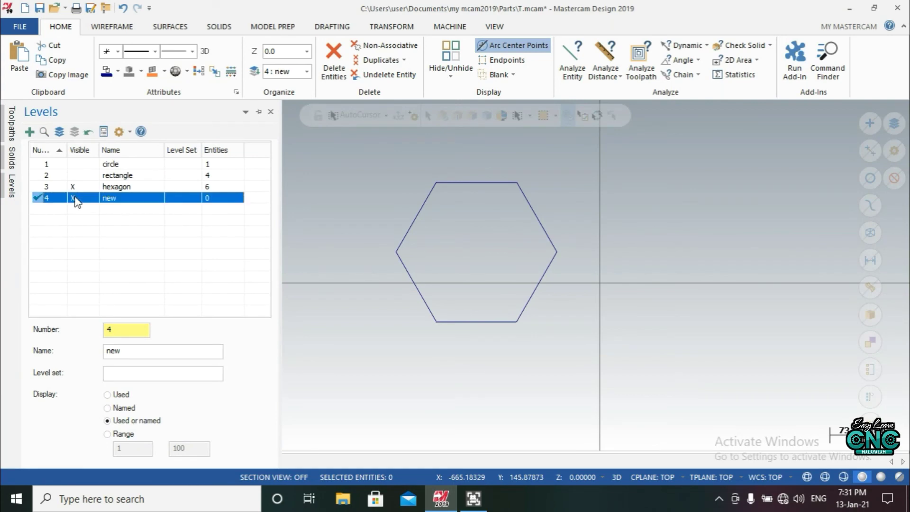
right_click(301, 175)
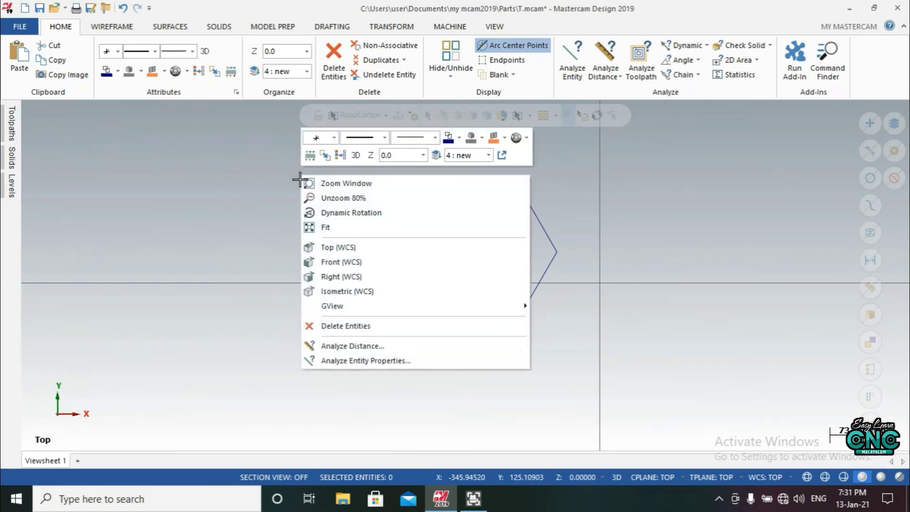
left_click(18, 57)
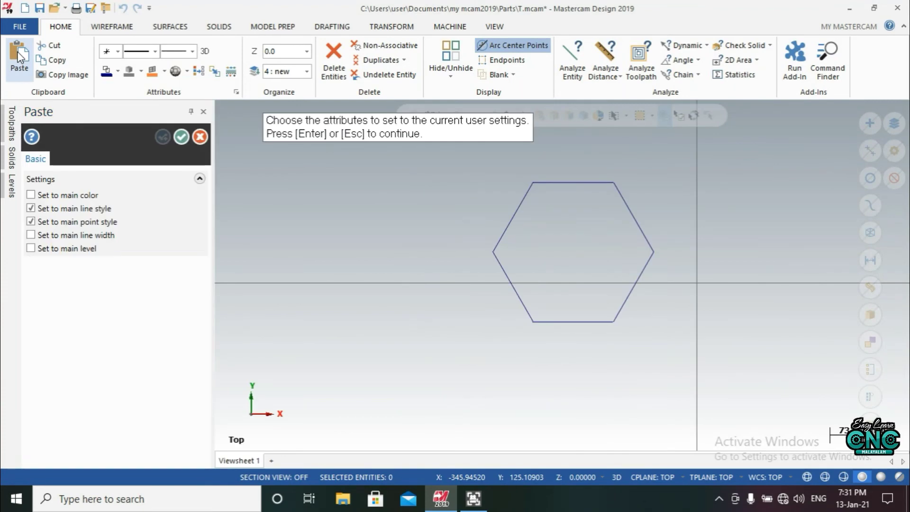
left_click(43, 234)
left_click(31, 248)
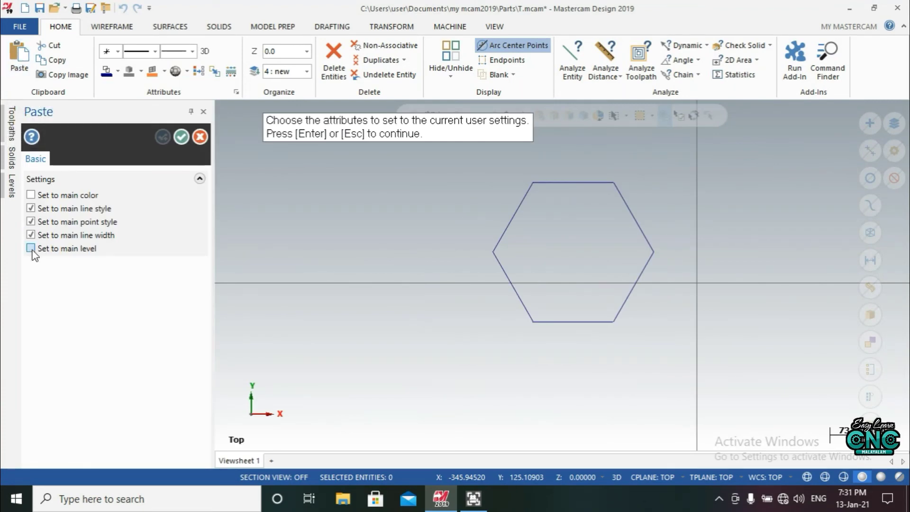
left_click(181, 138)
mouse_move(4, 180)
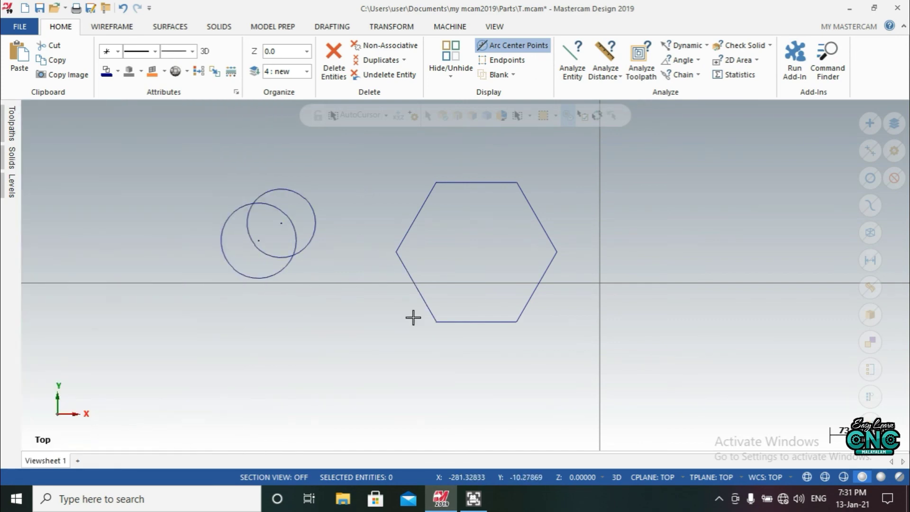
Turn the circle and rectangle levels back on by making levels 1 through 4 active in turn
scroll(277, 241, "up", 1)
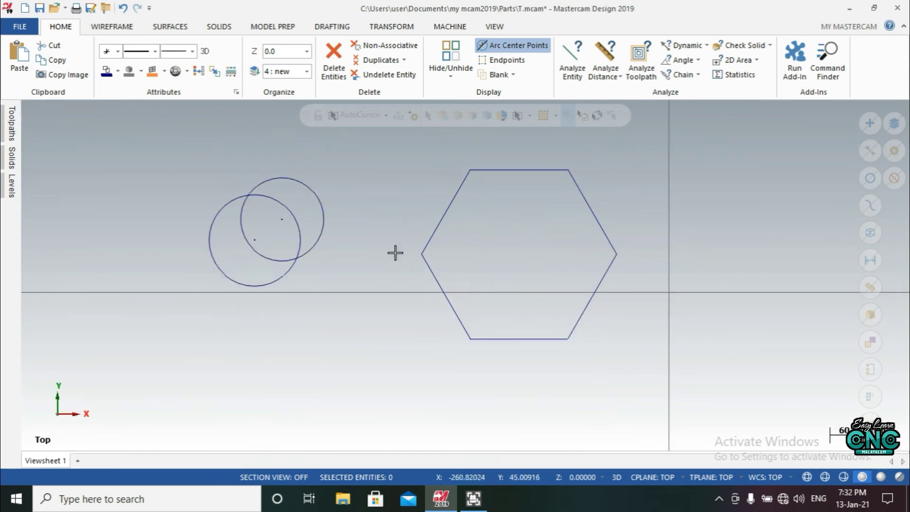
scroll(393, 252, "down", 3)
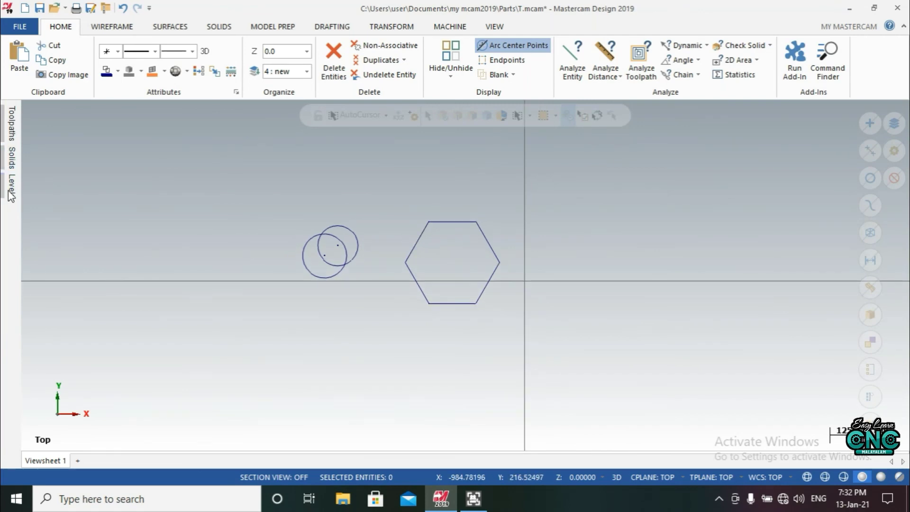
left_click(11, 193)
left_click(41, 164)
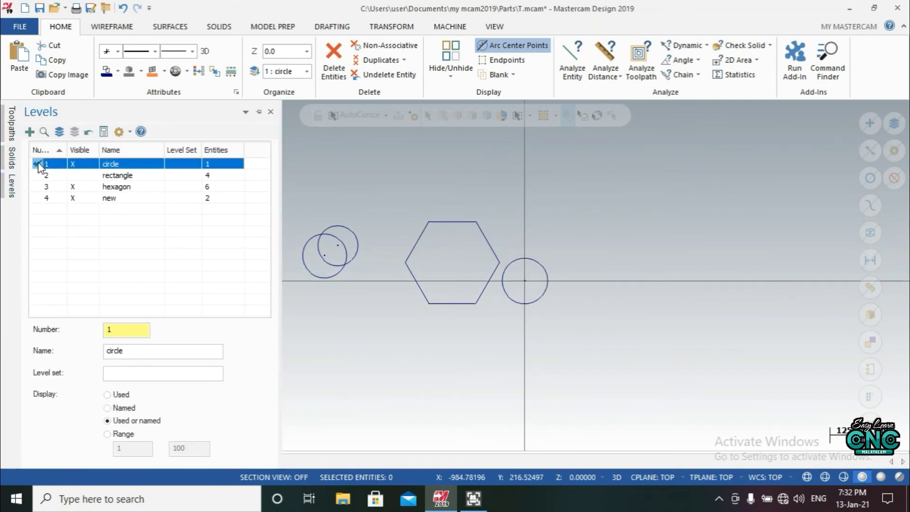
left_click(37, 176)
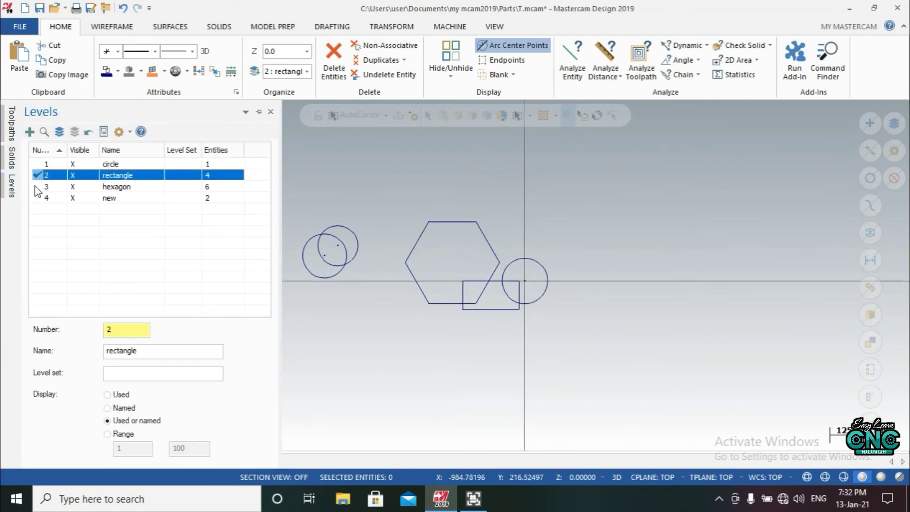
left_click(38, 188)
left_click(37, 199)
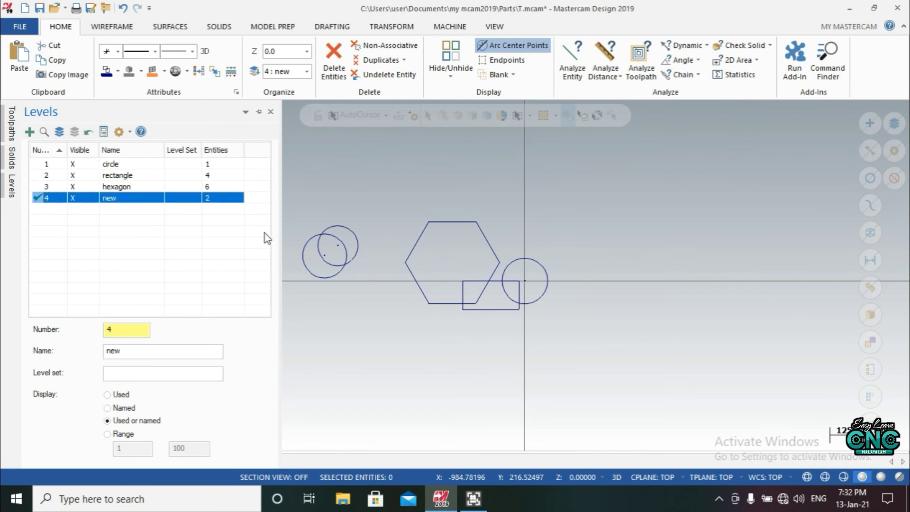
Cycle the active level through circle, rectangle and hexagon once more with all levels displayed
left_click(35, 164)
left_click(34, 175)
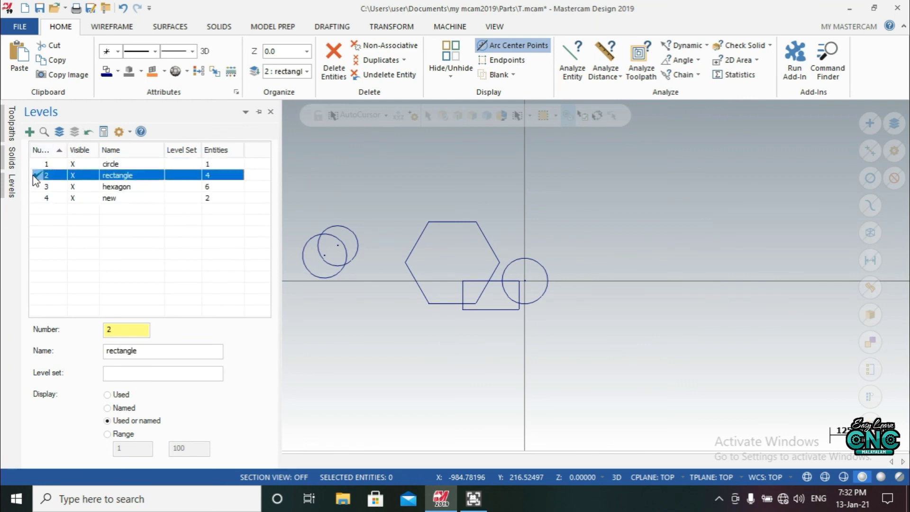
left_click(33, 185)
left_click(33, 197)
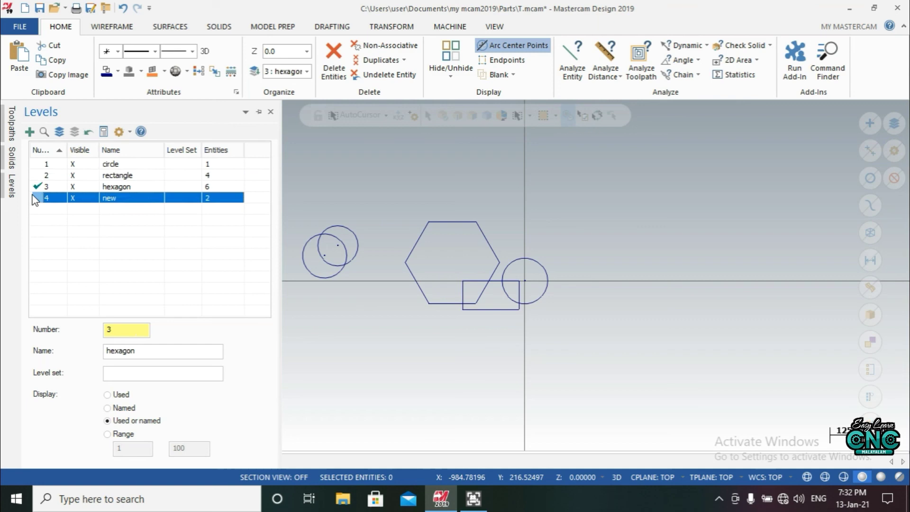
Display only level 1 (circle) as the active level, followed by only level 3 (hexagon)
left_click(43, 164)
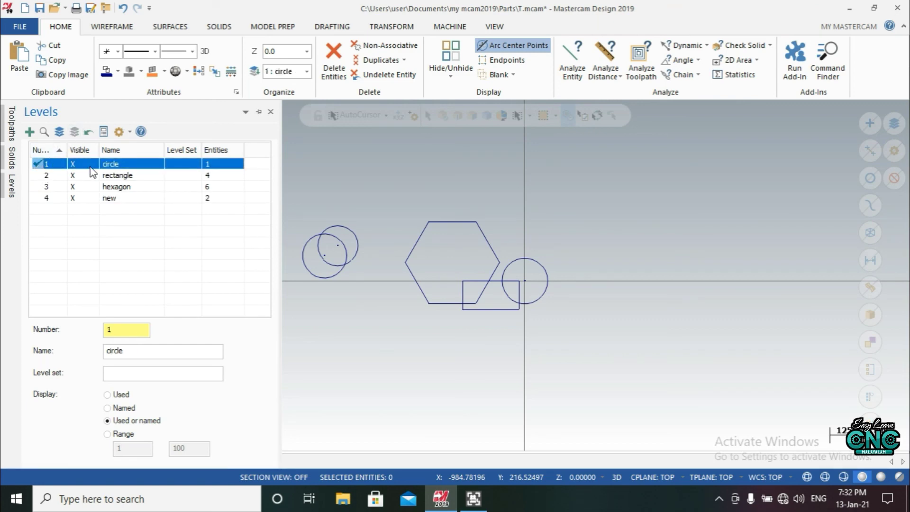
left_click(74, 132)
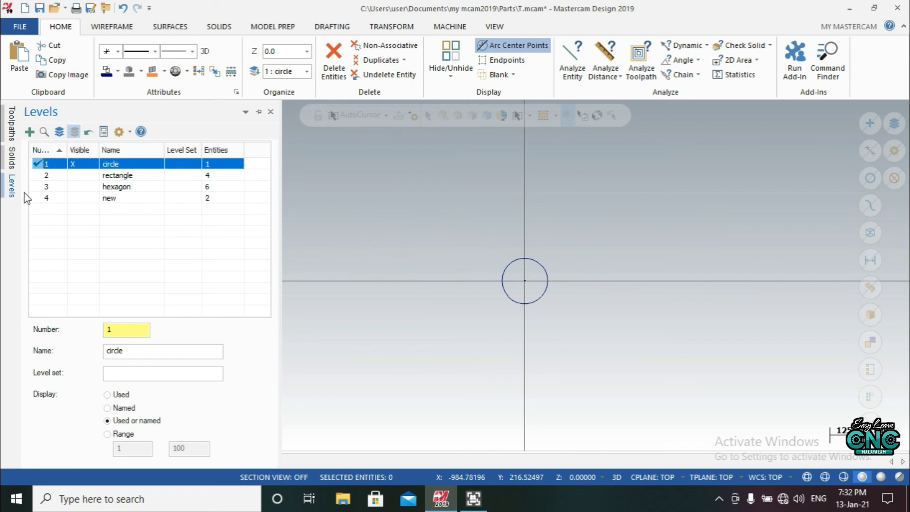
left_click(35, 186)
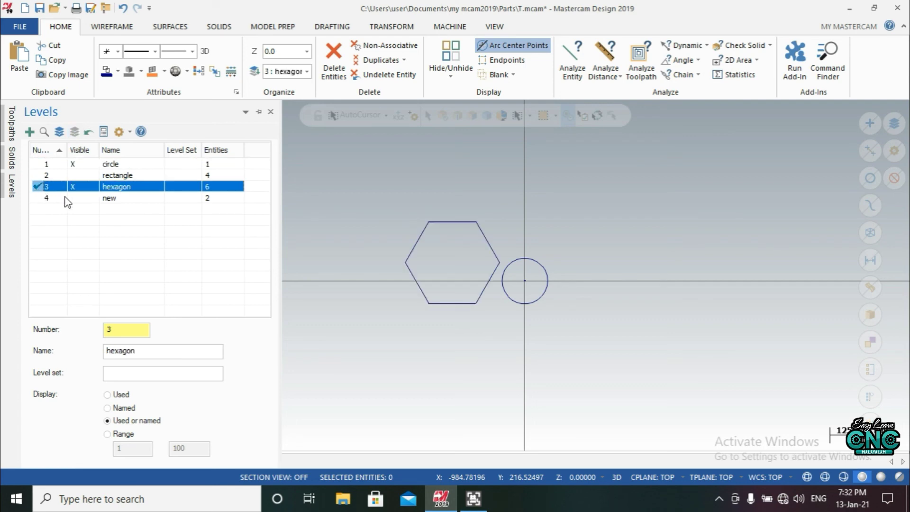
left_click(75, 133)
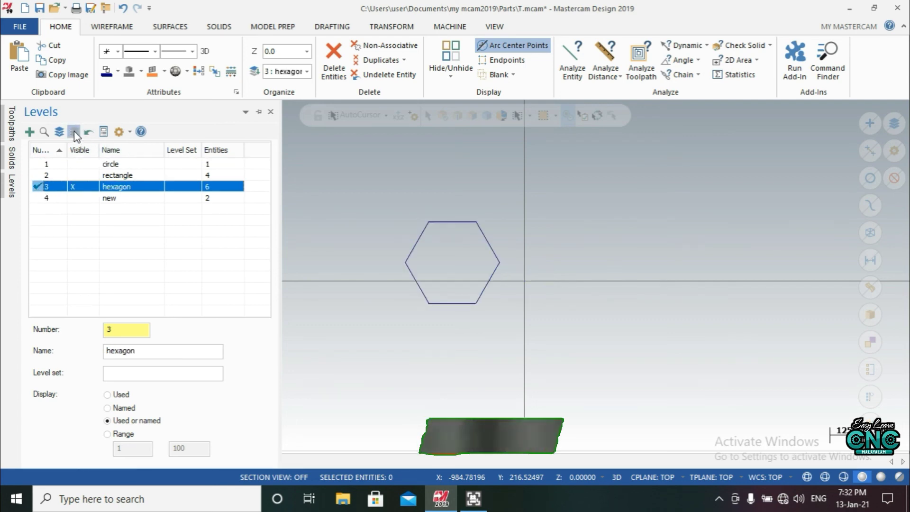